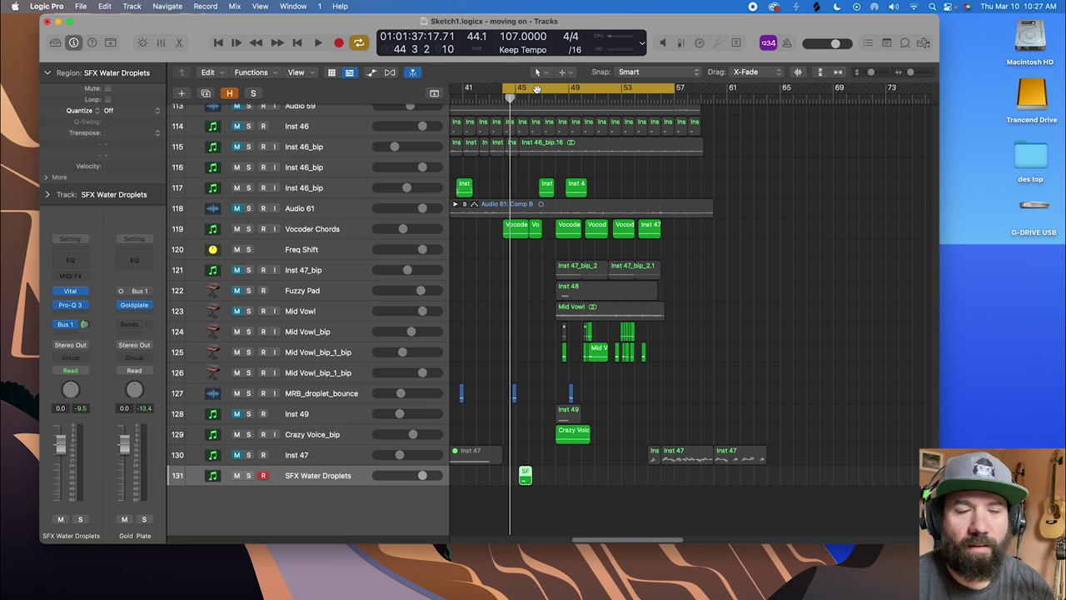
- Play the cycled section from about bar 44 to bar 56, stop playback, and turn off cycle mode
{"action": "key", "text": "space"}
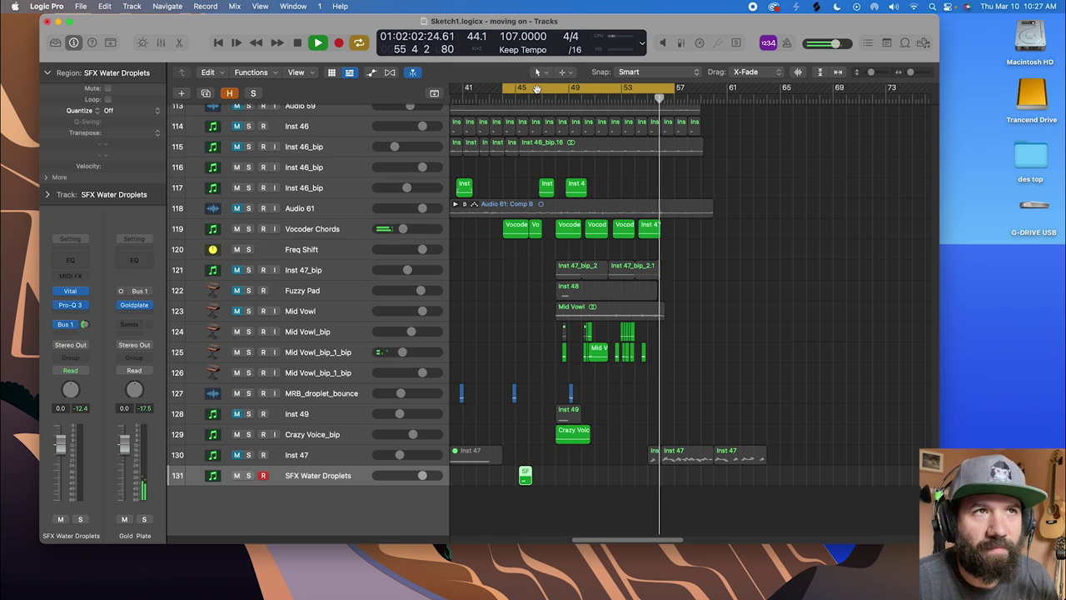
{"action": "key", "text": "space"}
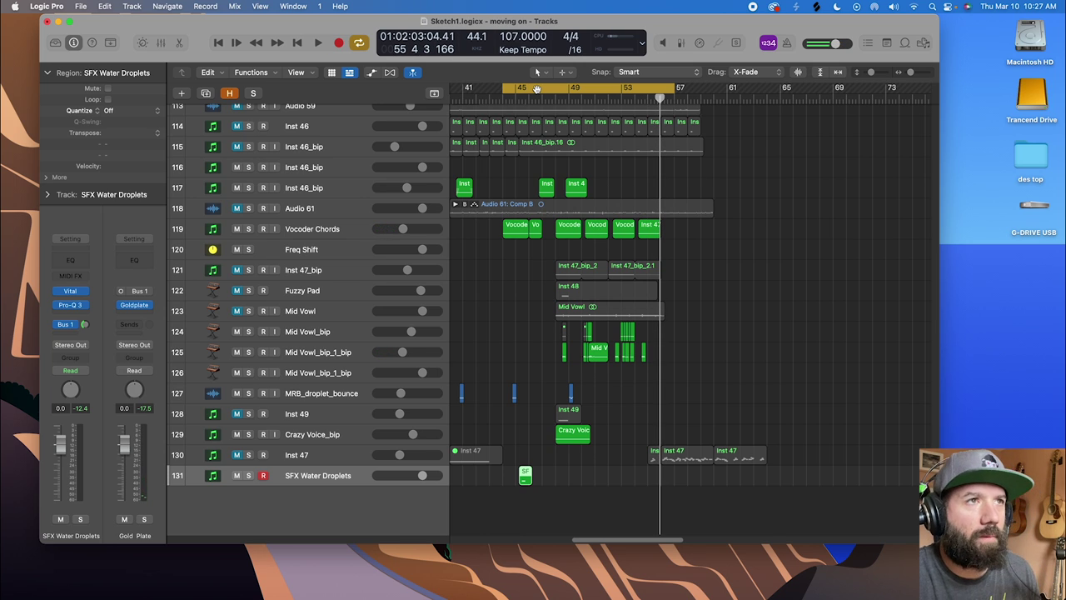
{"action": "left_click", "coordinate": [537, 89]}
{"action": "left_click", "coordinate": [618, 479], "text": "ctrl+alt"}
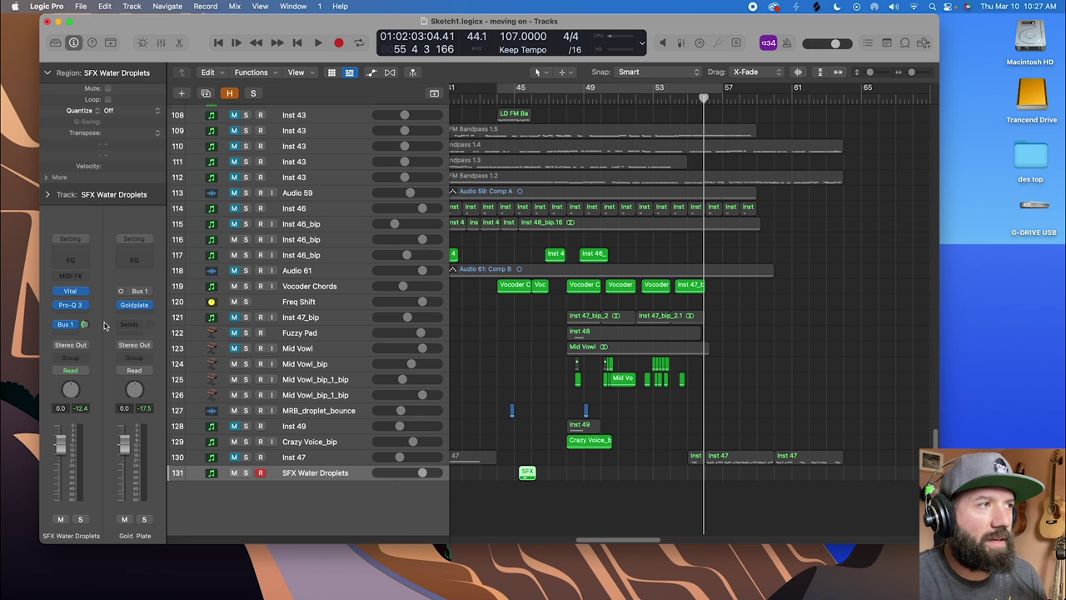
- Open the Vital instrument on the SFX Water Droplets track to preview the water droplet sound
{"action": "mouse_move", "coordinate": [72, 293]}
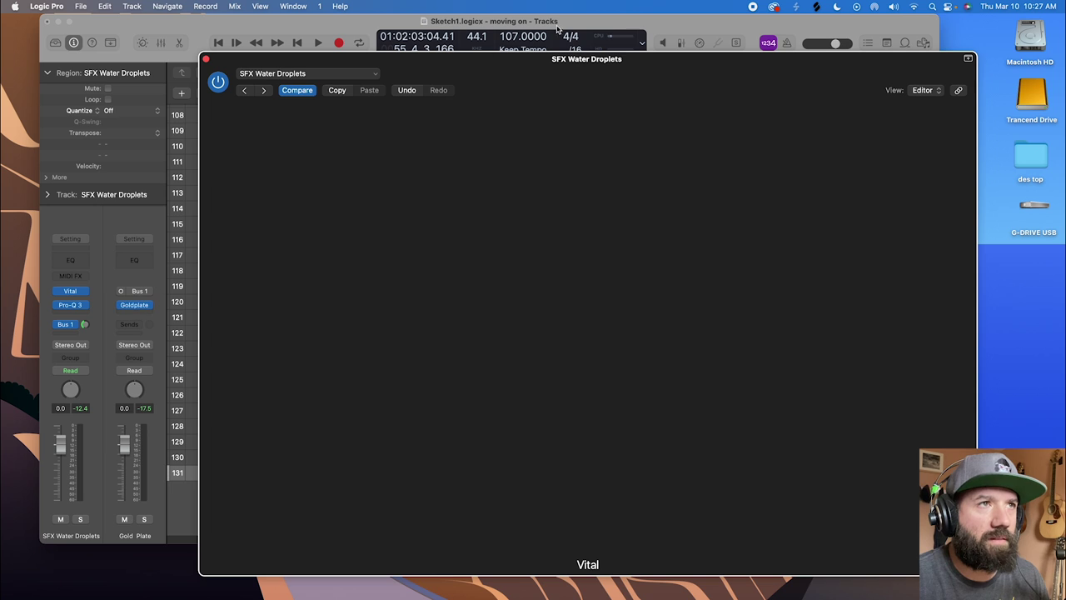
{"action": "left_click_drag", "start_coordinate": [488, 65], "coordinate": [507, 53]}
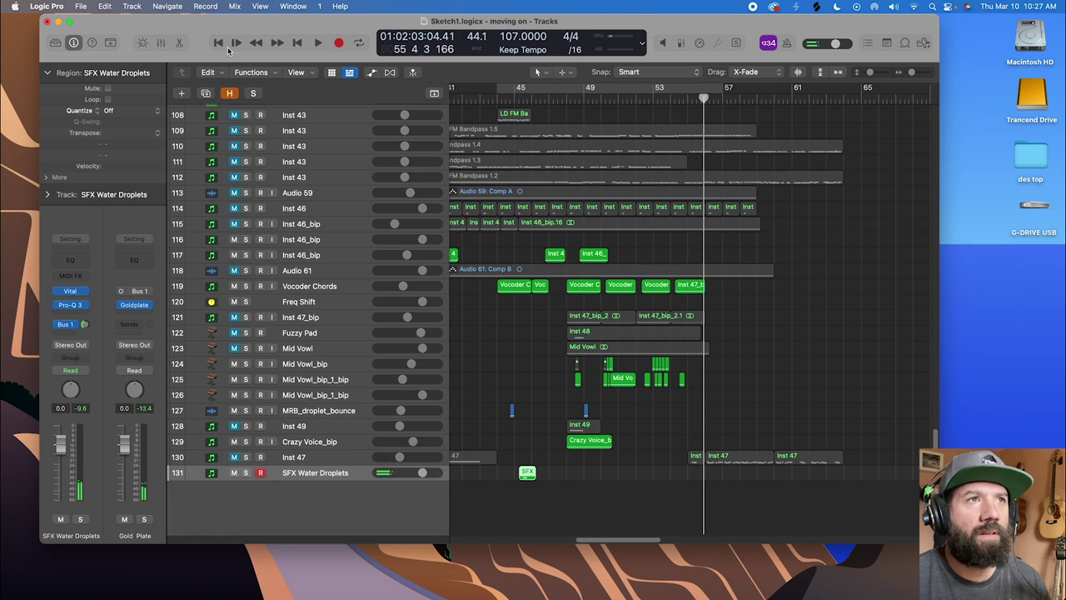
- Load the Vital synth as the instrument on the new Inst 52 track and reposition its window
{"action": "left_click", "coordinate": [70, 268]}
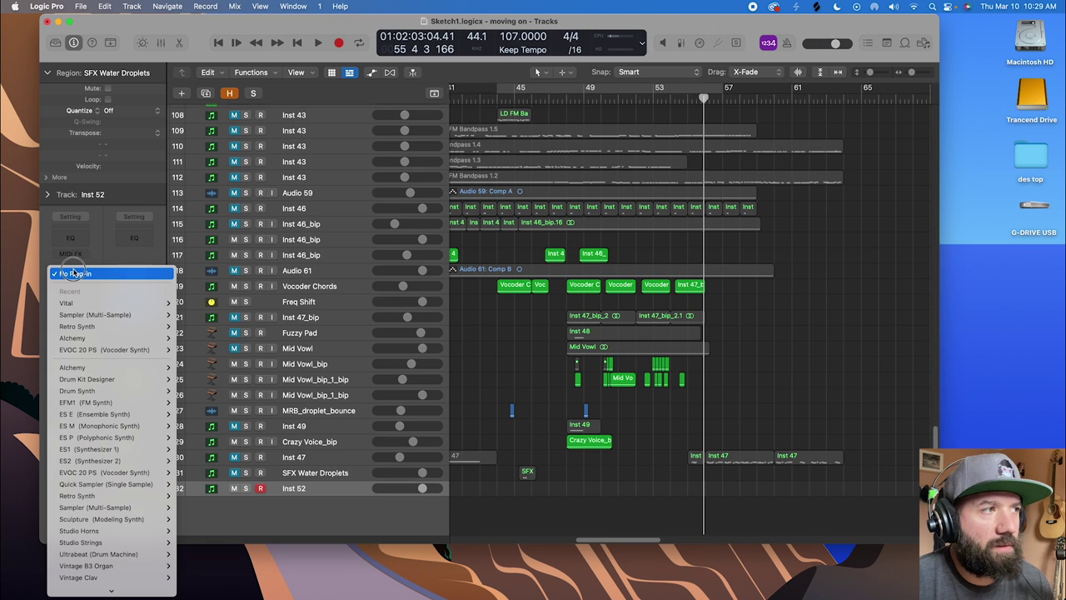
{"action": "left_click", "coordinate": [185, 304]}
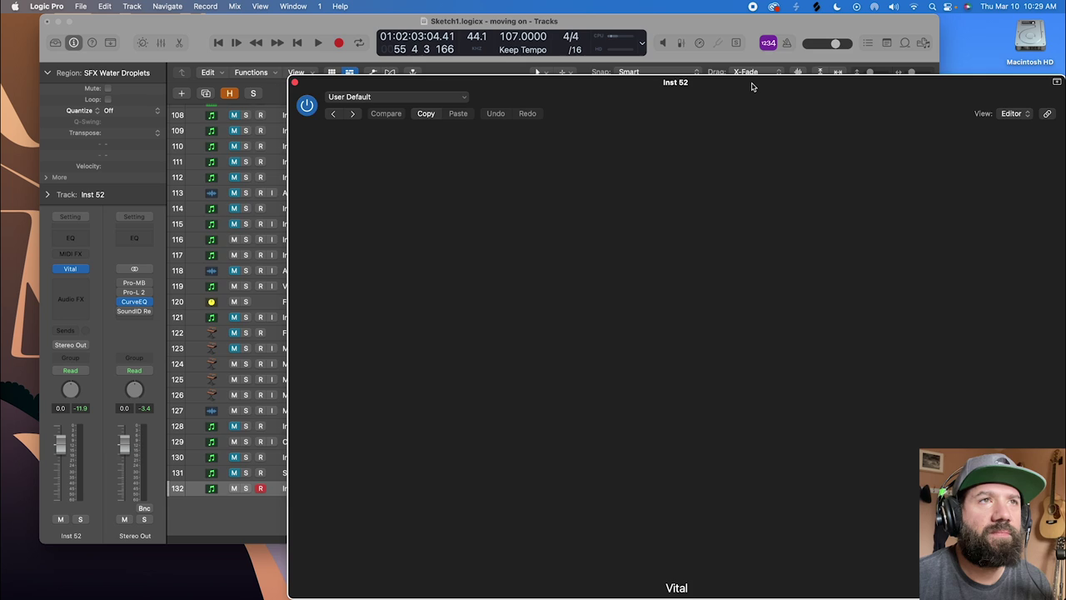
{"action": "left_click_drag", "start_coordinate": [752, 87], "coordinate": [654, 43]}
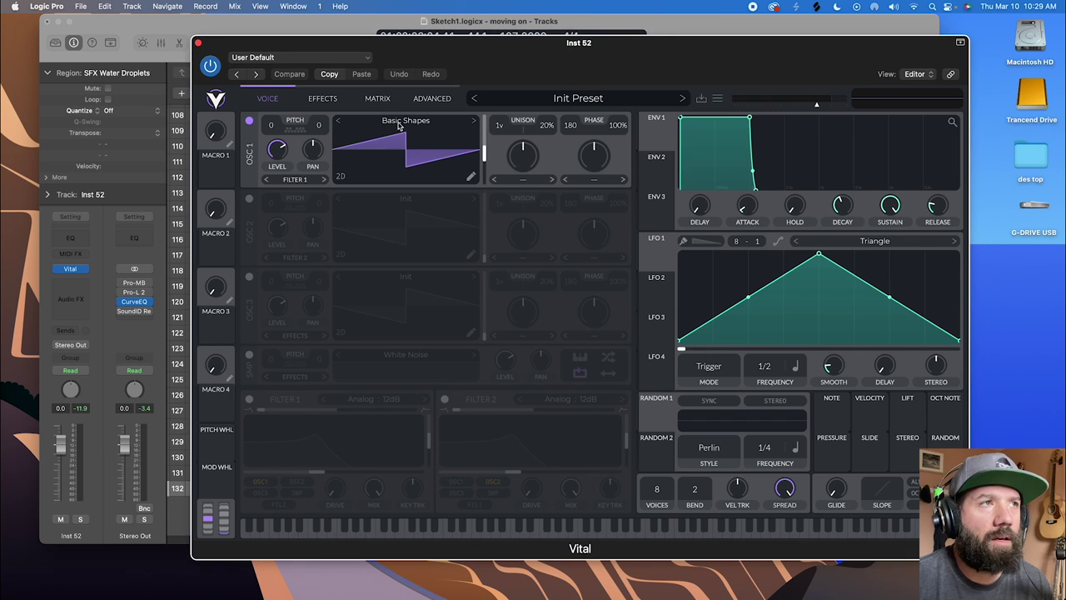
- Move oscillator 1's Basic Shapes wavetable position to a sine wave and assign LFO 1 to the oscillator's pitch
{"action": "left_click_drag", "start_coordinate": [485, 154], "coordinate": [491, 246]}
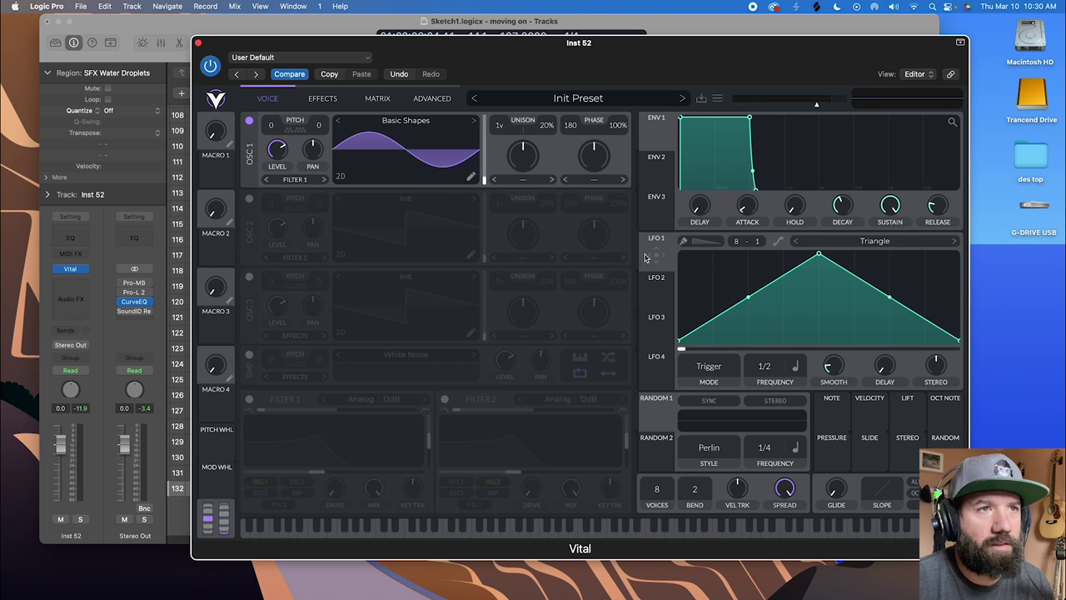
{"action": "left_click_drag", "start_coordinate": [656, 259], "coordinate": [269, 126]}
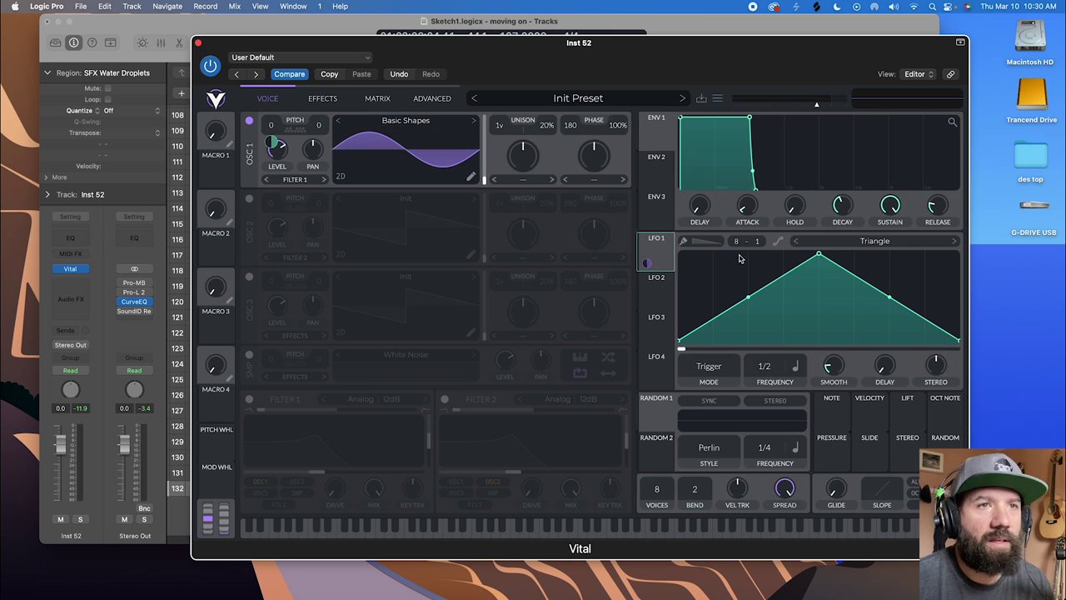
- Reshape the LFO 1 curve into a steep curved initial drop, a long straight rise and a quick fall at the end
{"action": "left_click_drag", "start_coordinate": [819, 254], "coordinate": [673, 255]}
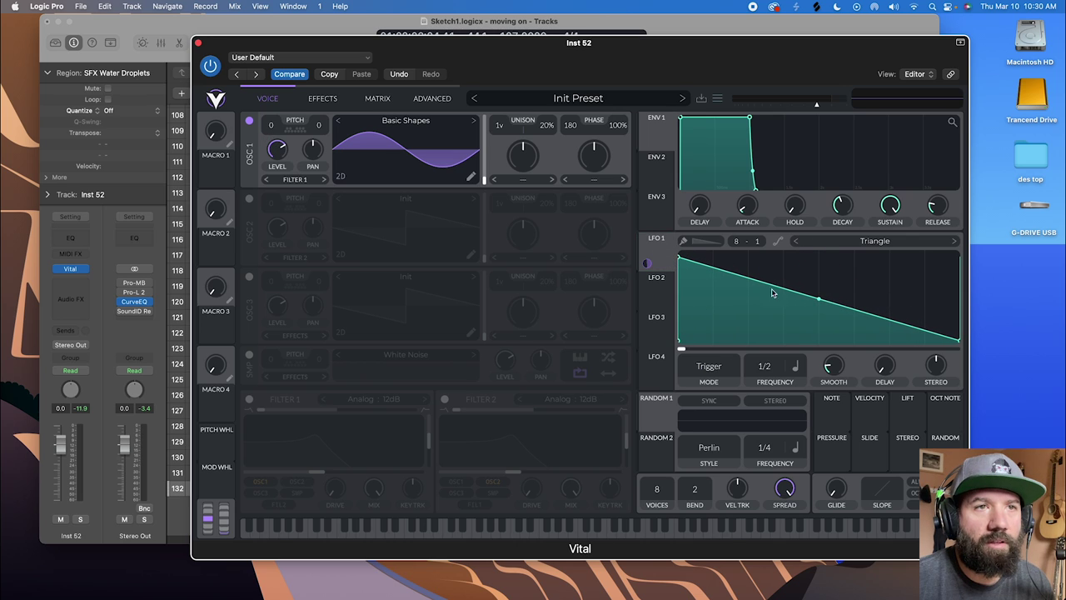
{"action": "double_click", "coordinate": [783, 290]}
{"action": "left_click_drag", "start_coordinate": [783, 289], "coordinate": [718, 339]}
{"action": "left_click_drag", "start_coordinate": [699, 298], "coordinate": [946, 273]}
{"action": "double_click", "coordinate": [794, 342]}
{"action": "left_click_drag", "start_coordinate": [958, 317], "coordinate": [942, 271]}
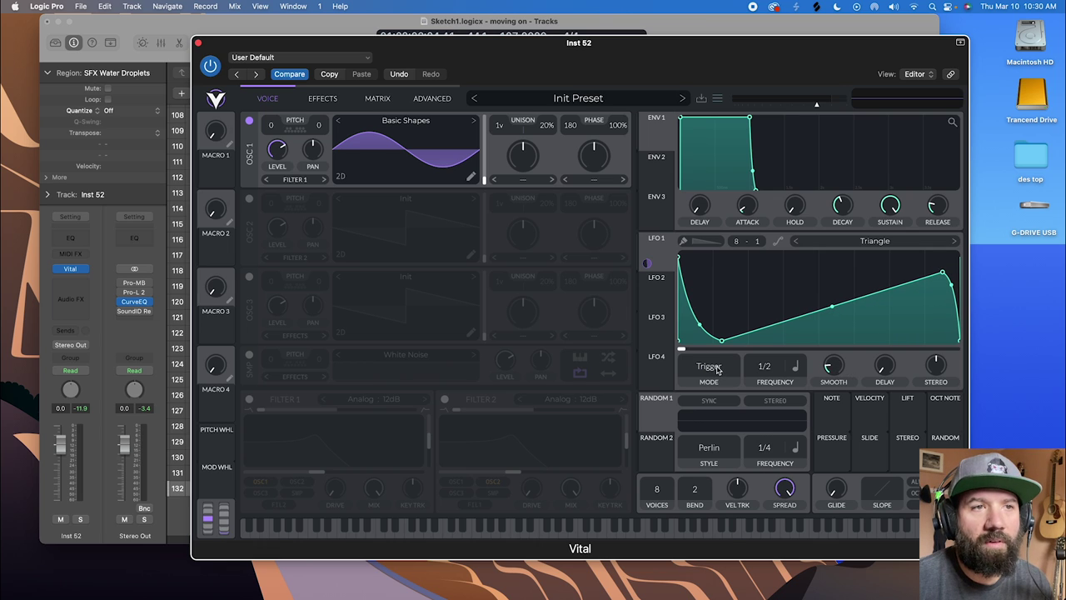
{"action": "left_click", "coordinate": [717, 368]}
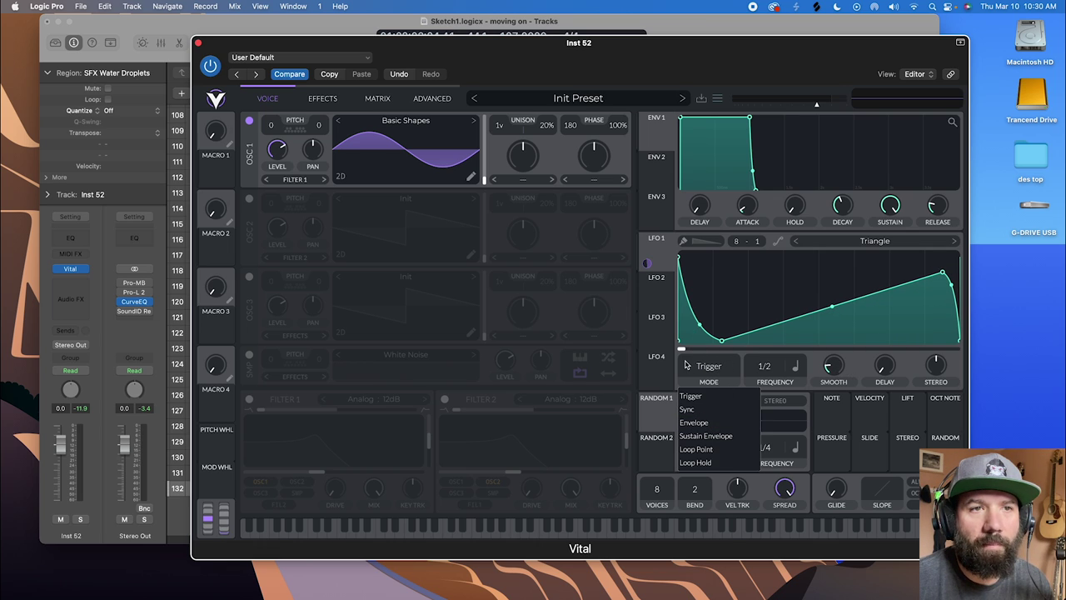
{"action": "left_click", "coordinate": [838, 369]}
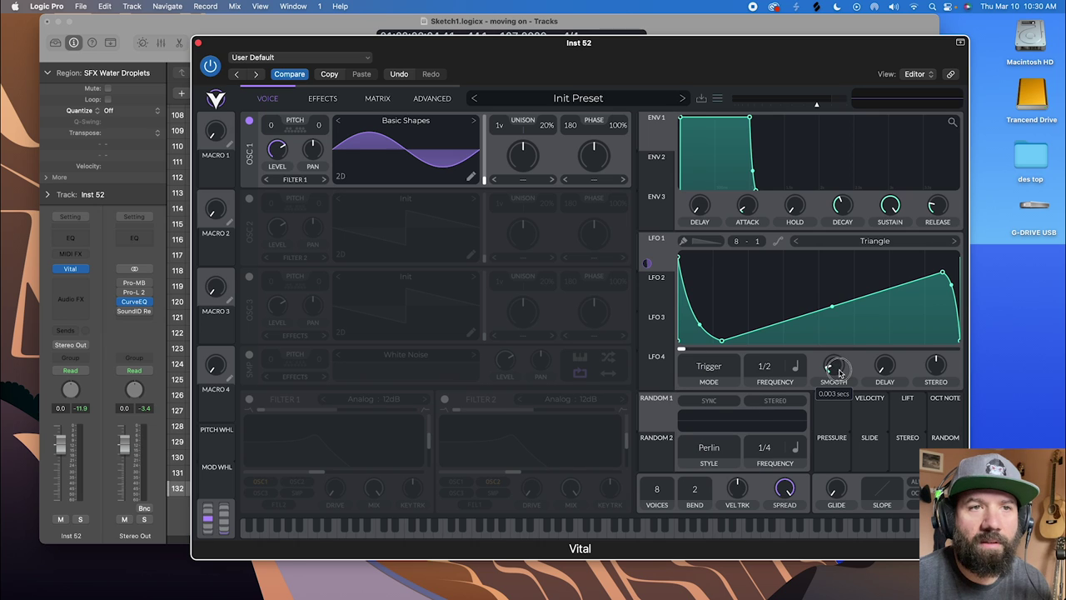
{"action": "left_click_drag", "start_coordinate": [840, 370], "coordinate": [841, 369]}
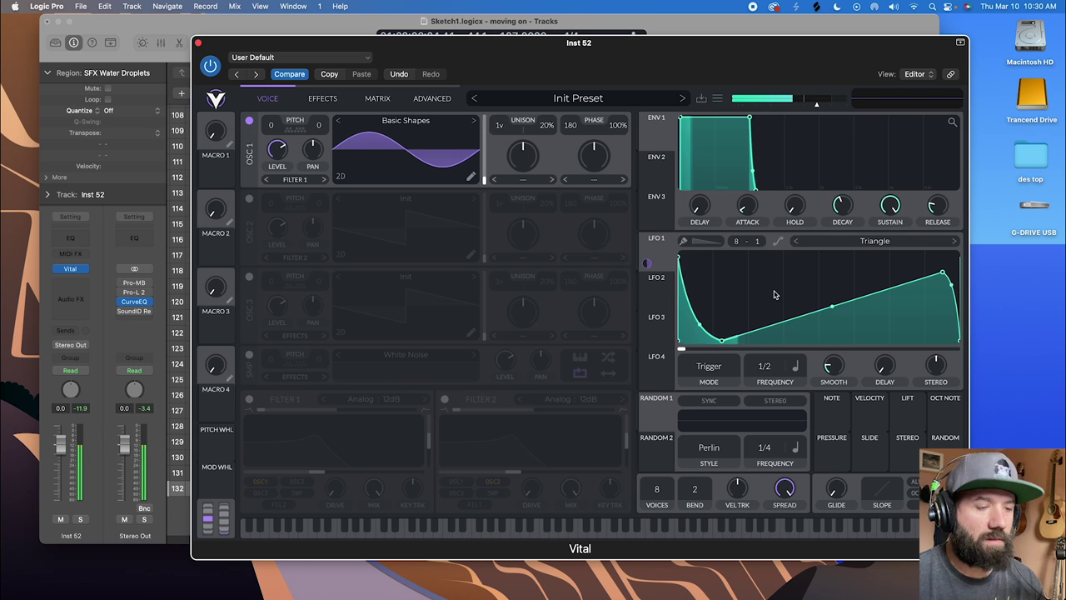
- Switch LFO 1's frequency from tempo to Seconds and set it to 0.315 secs
{"action": "left_click", "coordinate": [796, 367]}
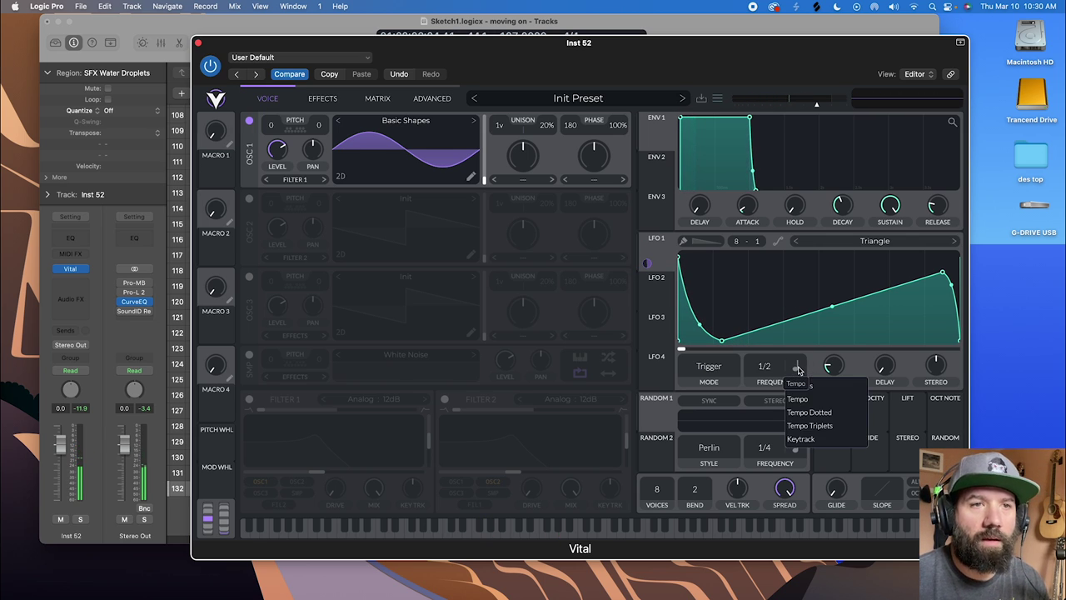
{"action": "left_click", "coordinate": [856, 387]}
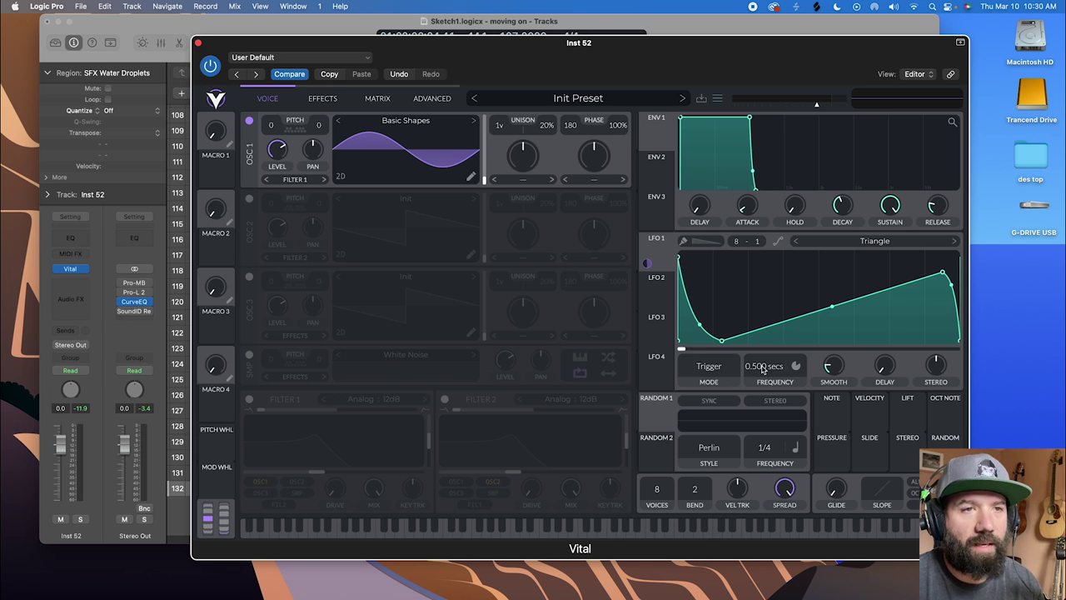
{"action": "left_click_drag", "start_coordinate": [762, 369], "coordinate": [767, 371]}
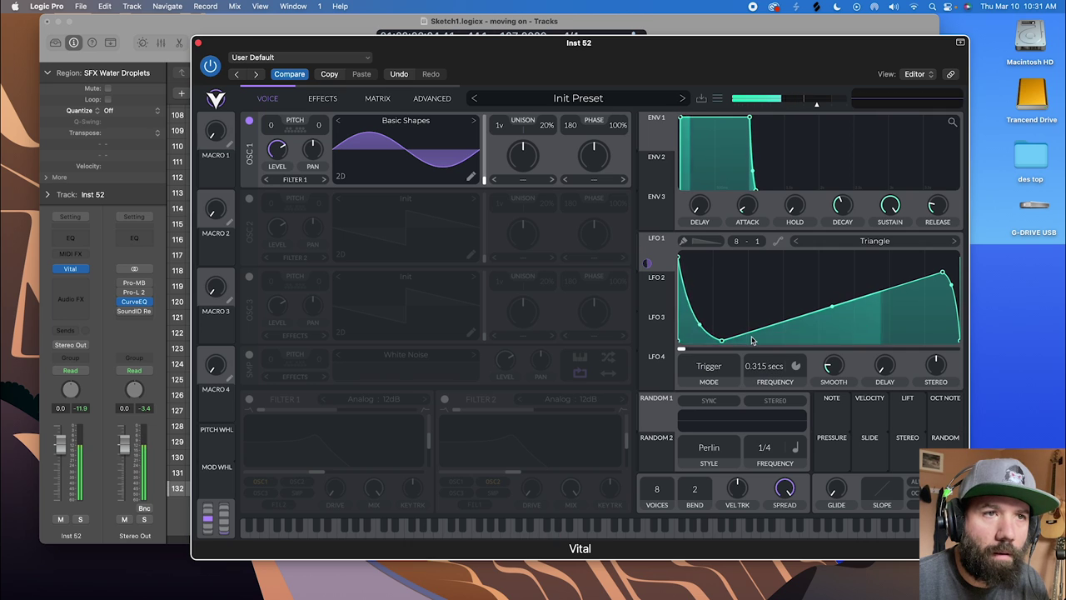
- Shorten and lower the initial drop of the LFO 1 curve, and slightly lengthen Envelope 1's attack
{"action": "left_click_drag", "start_coordinate": [722, 340], "coordinate": [713, 342]}
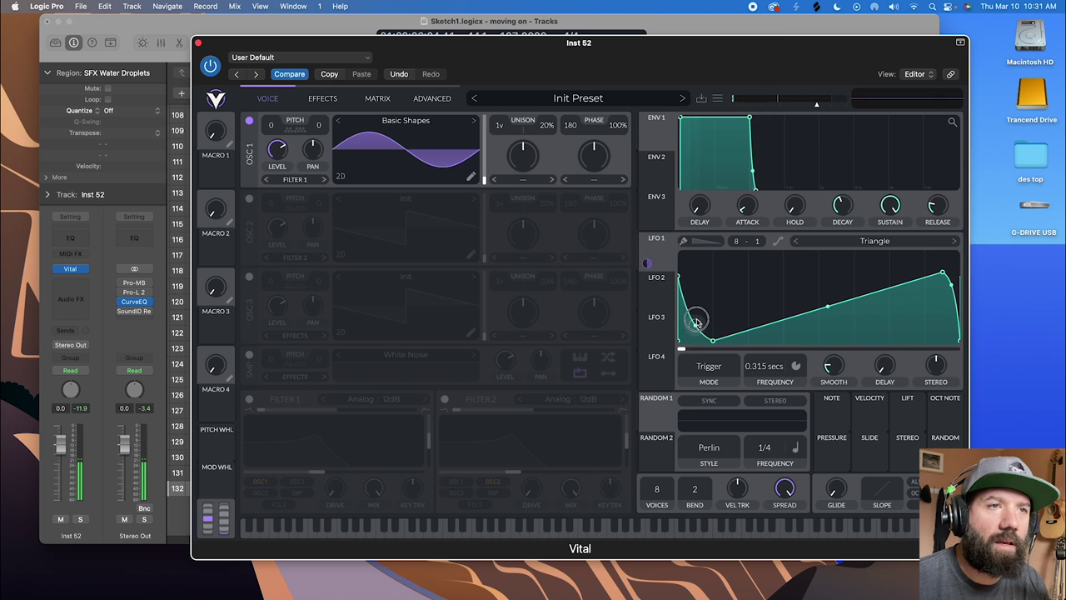
{"action": "left_click_drag", "start_coordinate": [744, 206], "coordinate": [747, 196]}
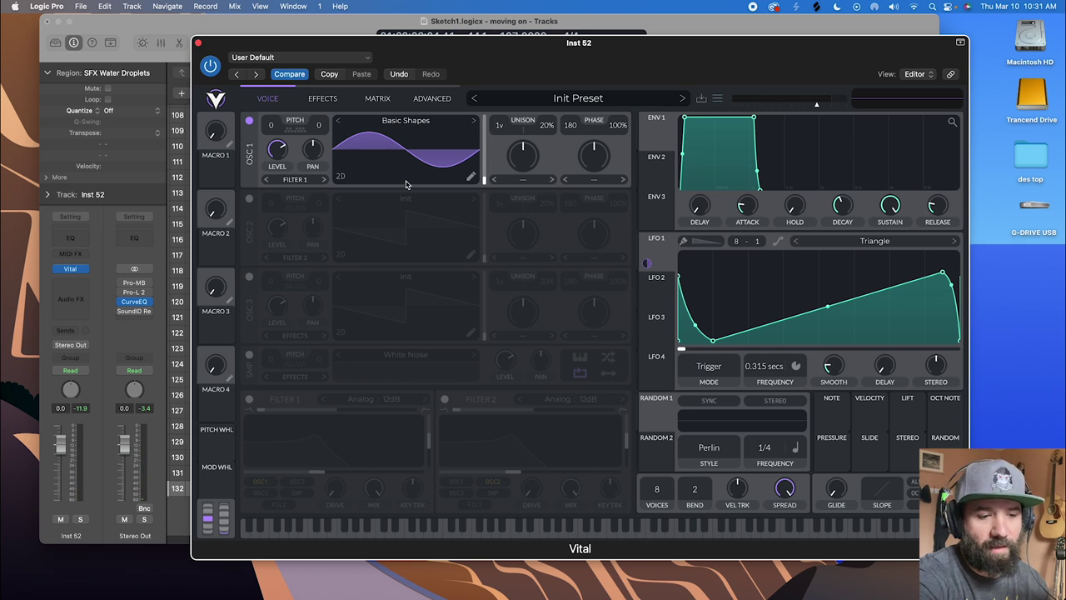
- Enable the EQ as the first effect, with its low band as a high-pass filter at a raised cutoff and the high band shifted upward
{"action": "left_click", "coordinate": [322, 99]}
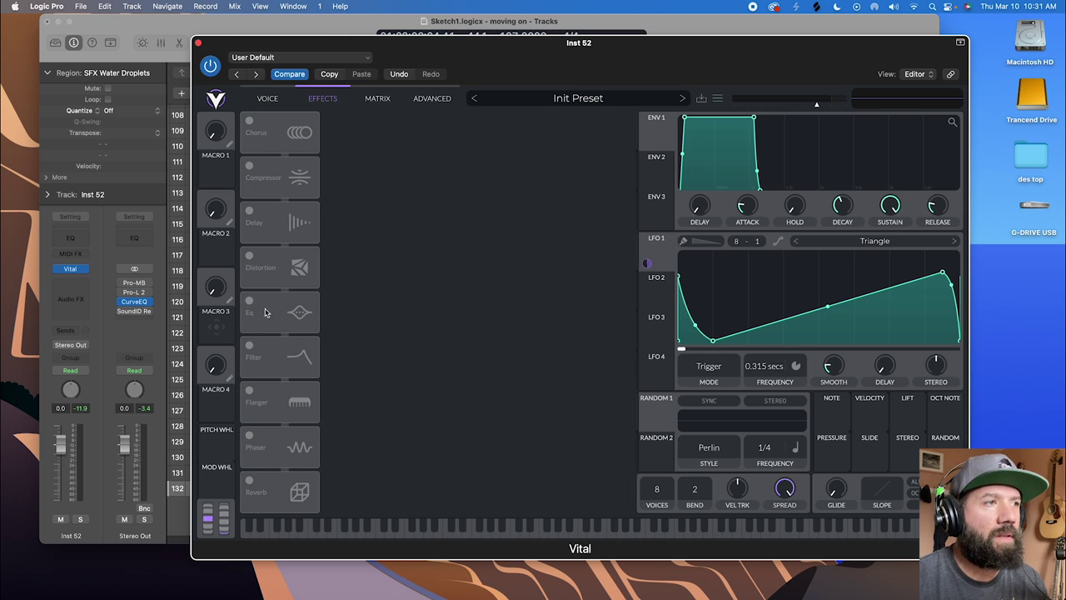
{"action": "left_click_drag", "start_coordinate": [265, 313], "coordinate": [276, 126]}
{"action": "left_click", "coordinate": [249, 122]}
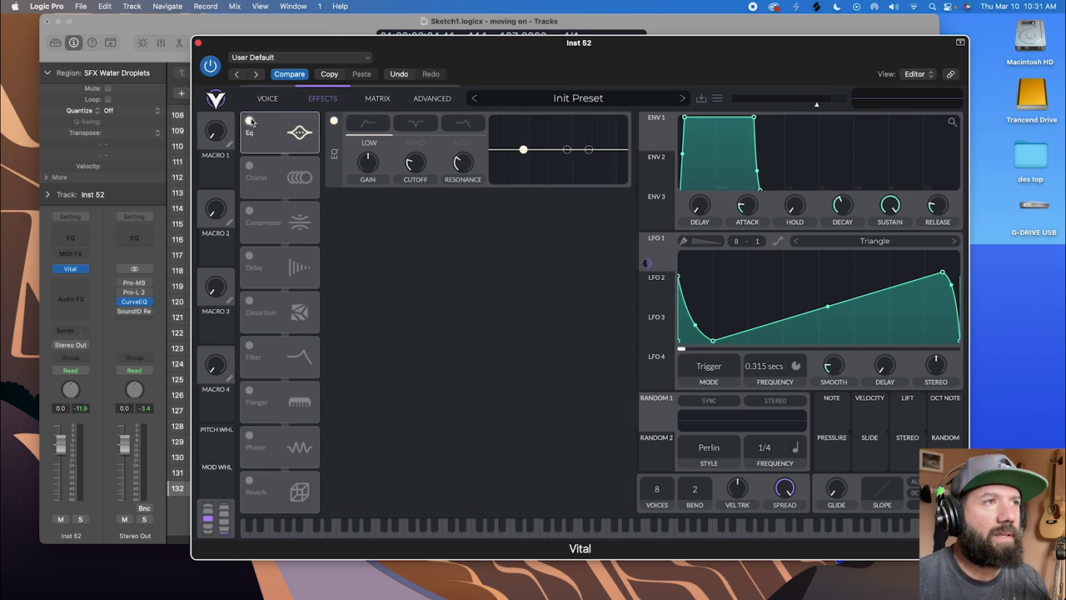
{"action": "left_click", "coordinate": [383, 126]}
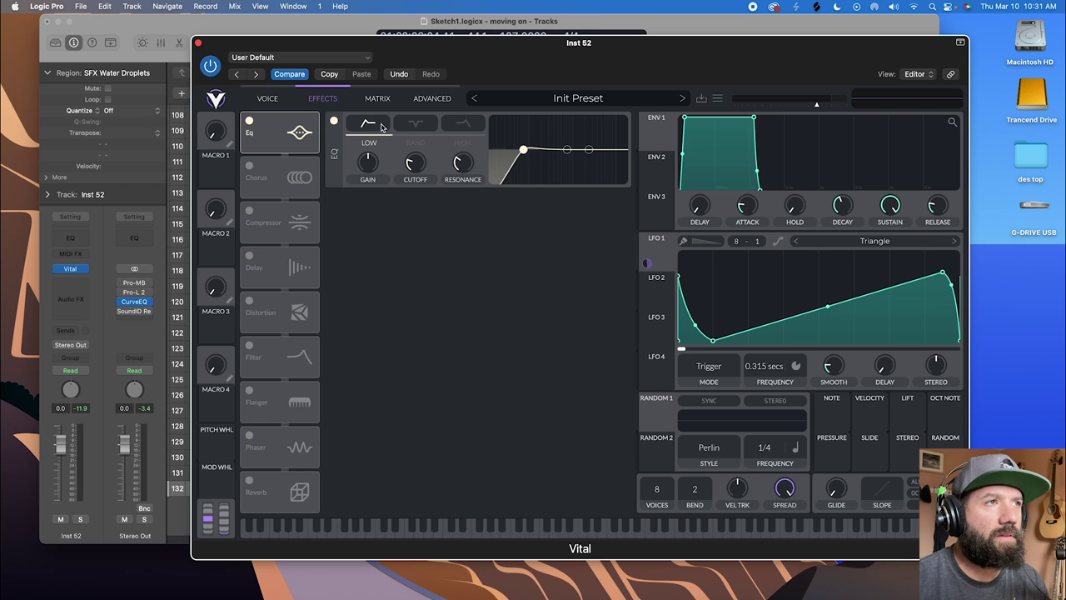
{"action": "left_click_drag", "start_coordinate": [524, 150], "coordinate": [596, 151]}
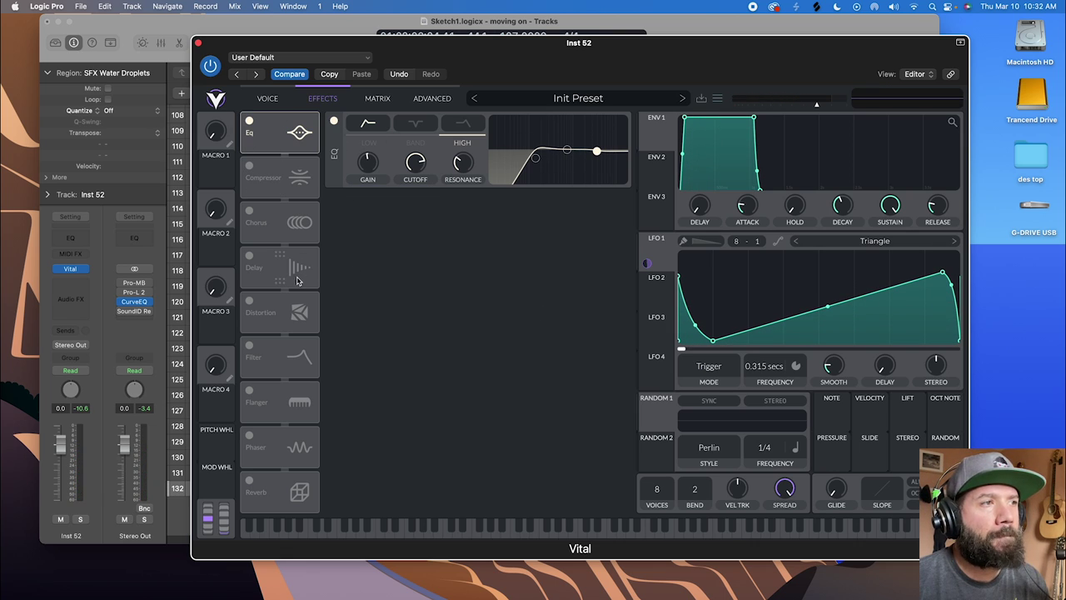
- Enable the Delay effect and switch its frequency from tempo sync to Seconds
{"action": "left_click", "coordinate": [251, 258]}
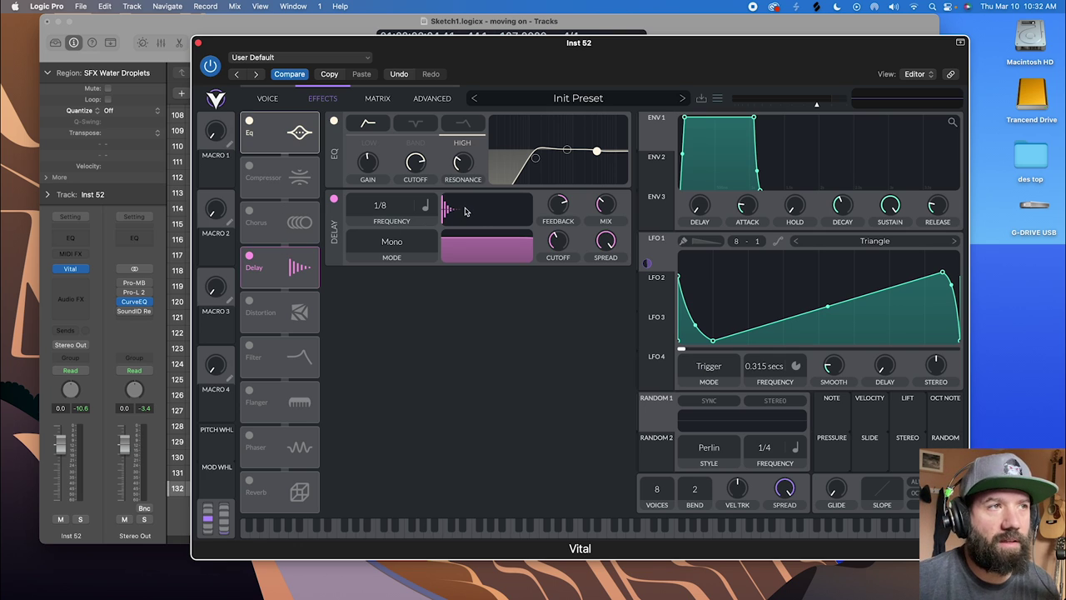
{"action": "left_click", "coordinate": [425, 210]}
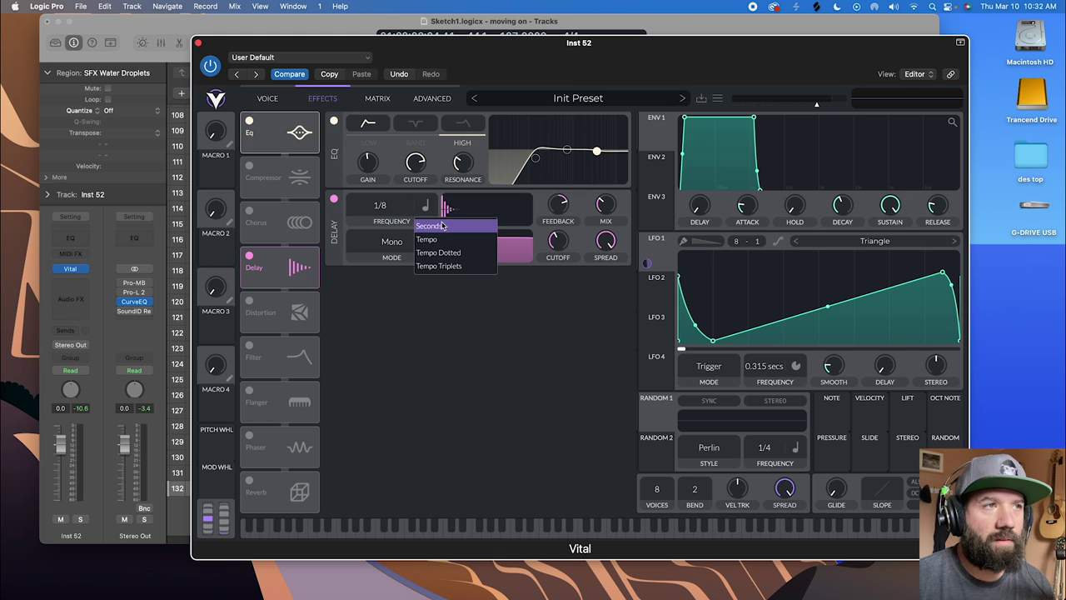
{"action": "left_click", "coordinate": [454, 225]}
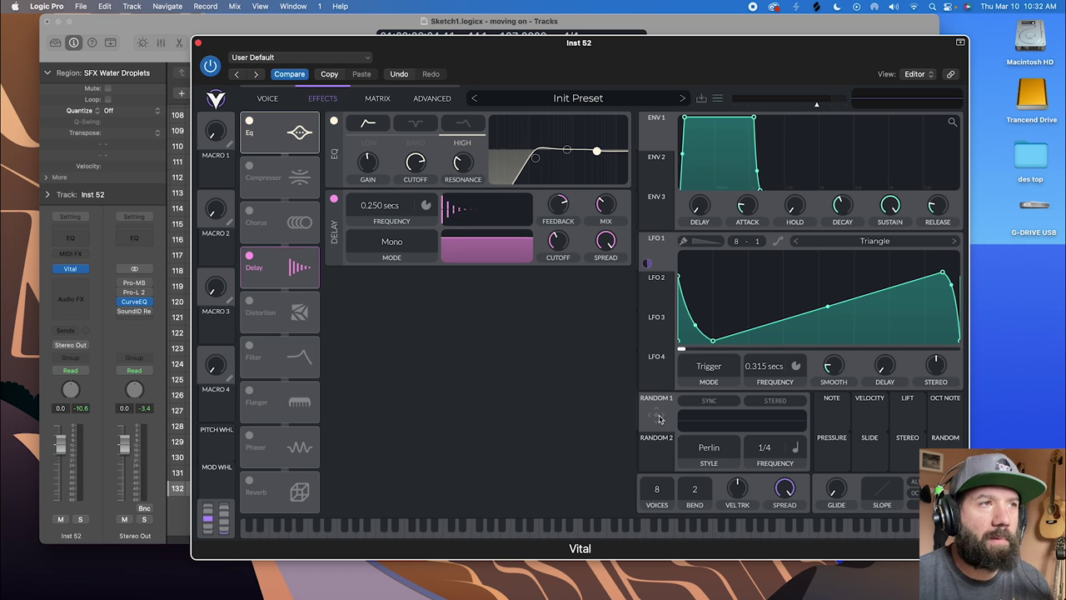
- Set the delay frequency to 0.072 secs and narrow the delay filter with a higher cutoff and reduced spread
{"action": "left_click_drag", "start_coordinate": [659, 419], "coordinate": [376, 207]}
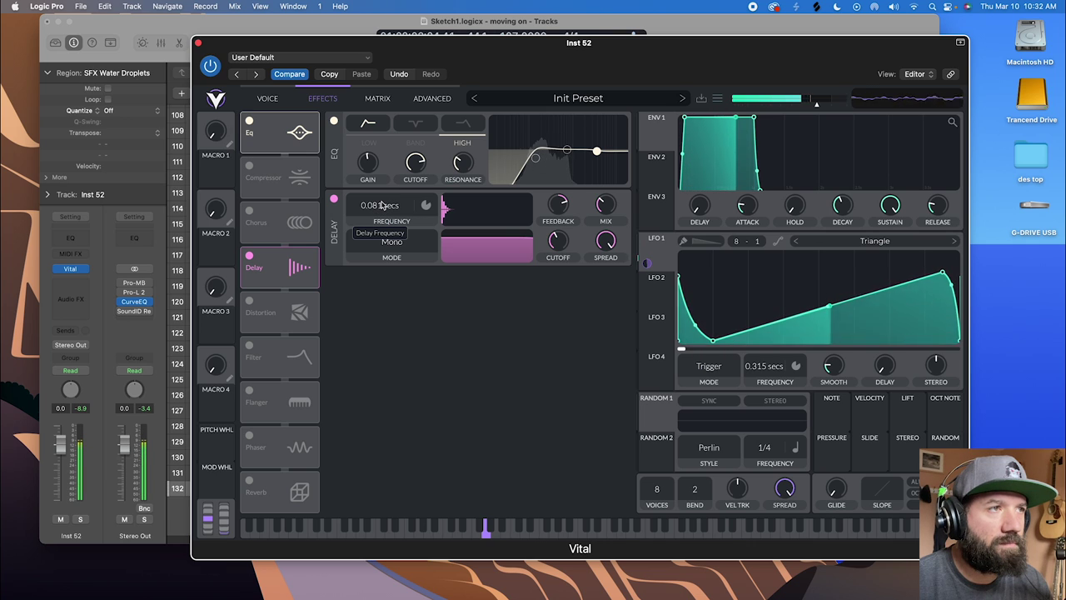
{"action": "left_click_drag", "start_coordinate": [381, 202], "coordinate": [382, 205]}
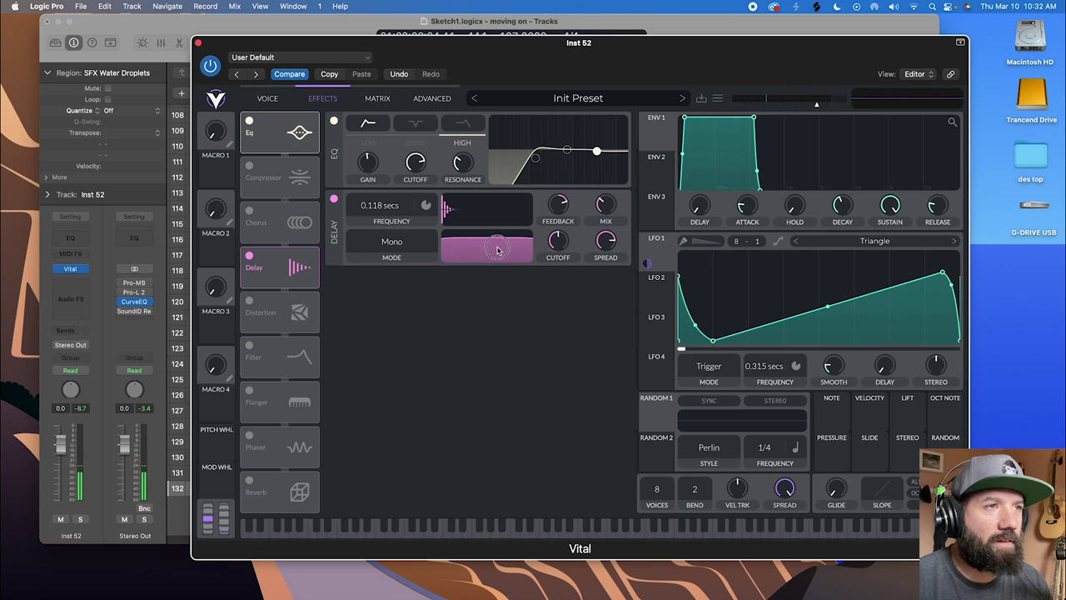
{"action": "left_click_drag", "start_coordinate": [500, 254], "coordinate": [505, 264]}
{"action": "mouse_move", "coordinate": [374, 208]}
{"action": "left_mouse_down"}
{"action": "mouse_move", "coordinate": [376, 225]}
{"action": "mouse_move", "coordinate": [376, 209]}
{"action": "left_mouse_up"}
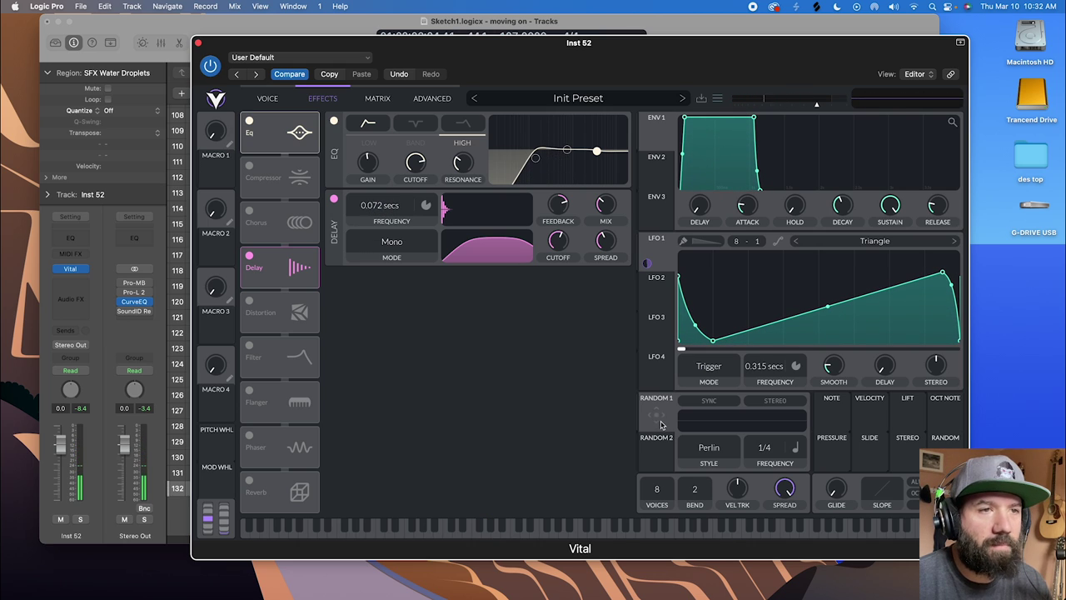
- Modulate the delay frequency with Random 1, and set Random 1's own frequency to Seconds at 0.146 secs
{"action": "left_click_drag", "start_coordinate": [657, 419], "coordinate": [379, 216]}
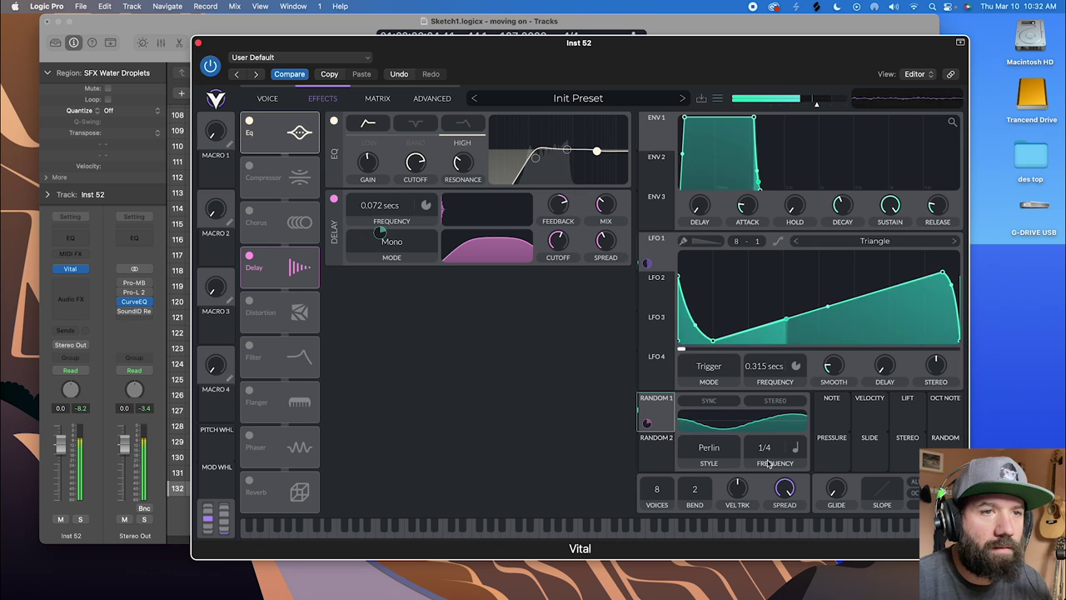
{"action": "left_click", "coordinate": [796, 452]}
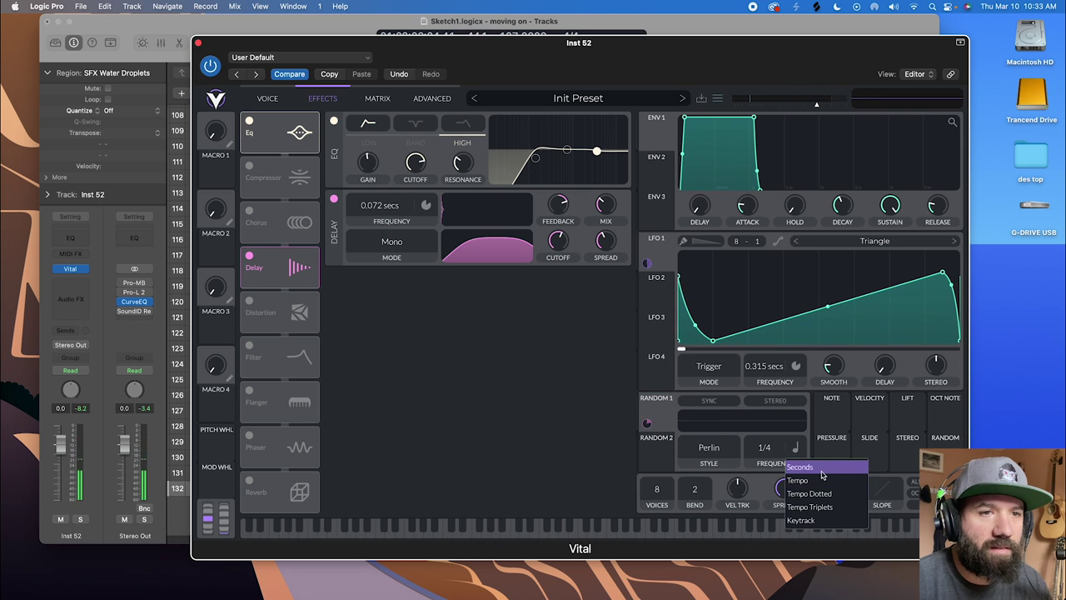
{"action": "left_click", "coordinate": [801, 467]}
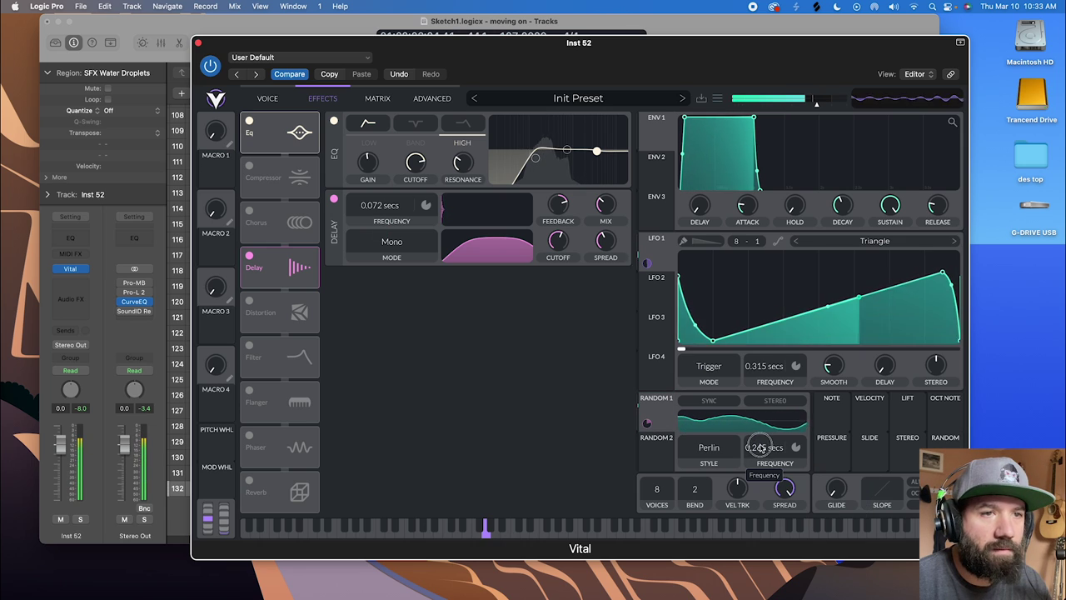
{"action": "mouse_move", "coordinate": [760, 450]}
{"action": "left_mouse_down"}
{"action": "mouse_move", "coordinate": [761, 440]}
{"action": "mouse_move", "coordinate": [764, 458]}
{"action": "mouse_move", "coordinate": [765, 449]}
{"action": "left_mouse_up"}
{"action": "mouse_move", "coordinate": [381, 236]}
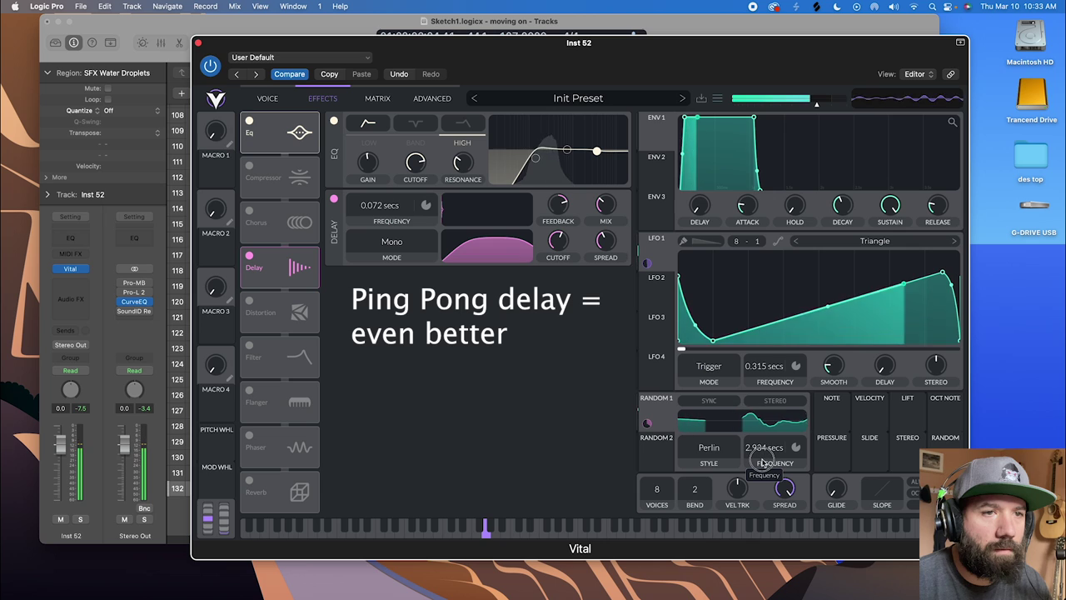
{"action": "mouse_move", "coordinate": [764, 447]}
{"action": "left_mouse_down"}
{"action": "mouse_move", "coordinate": [761, 463]}
{"action": "mouse_move", "coordinate": [769, 452]}
{"action": "left_mouse_up"}
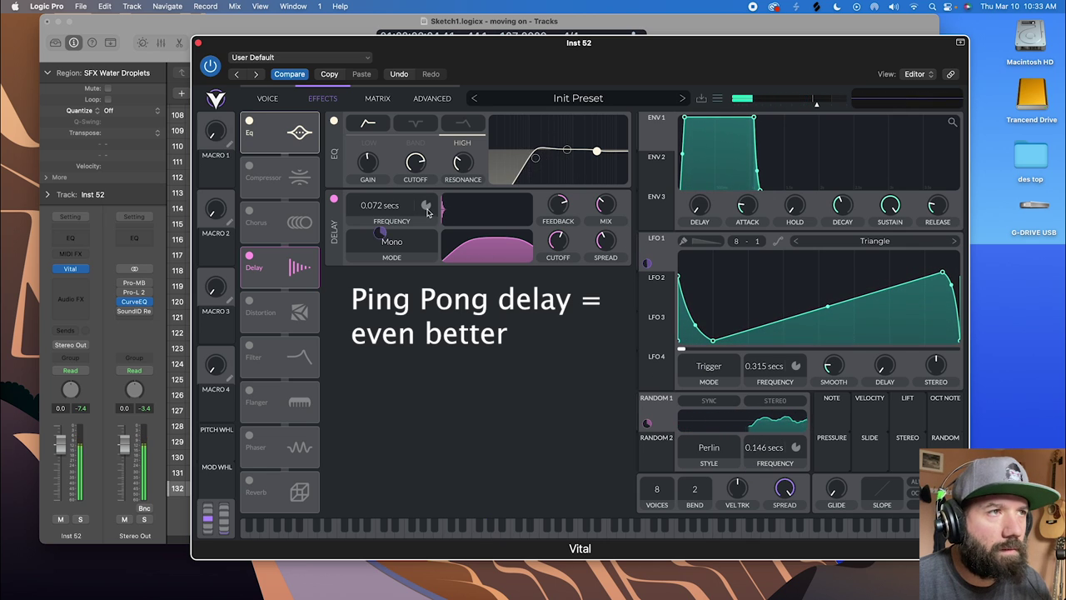
- Reduce Random 1's modulation of the delay frequency and set the delay frequency to 0.128 secs
{"action": "left_click_drag", "start_coordinate": [385, 236], "coordinate": [382, 242]}
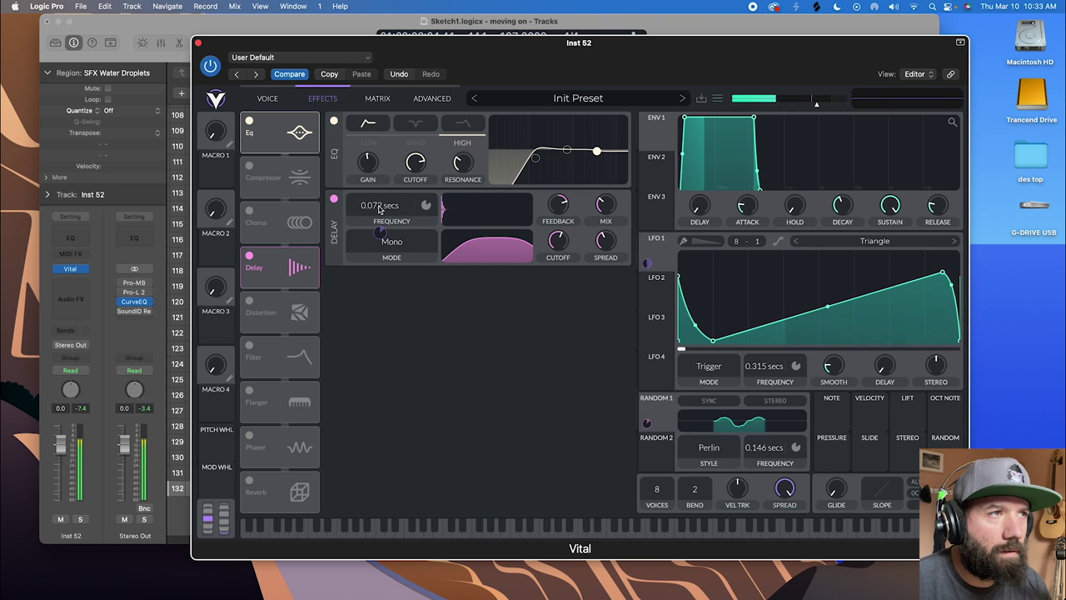
{"action": "left_click_drag", "start_coordinate": [379, 206], "coordinate": [379, 213]}
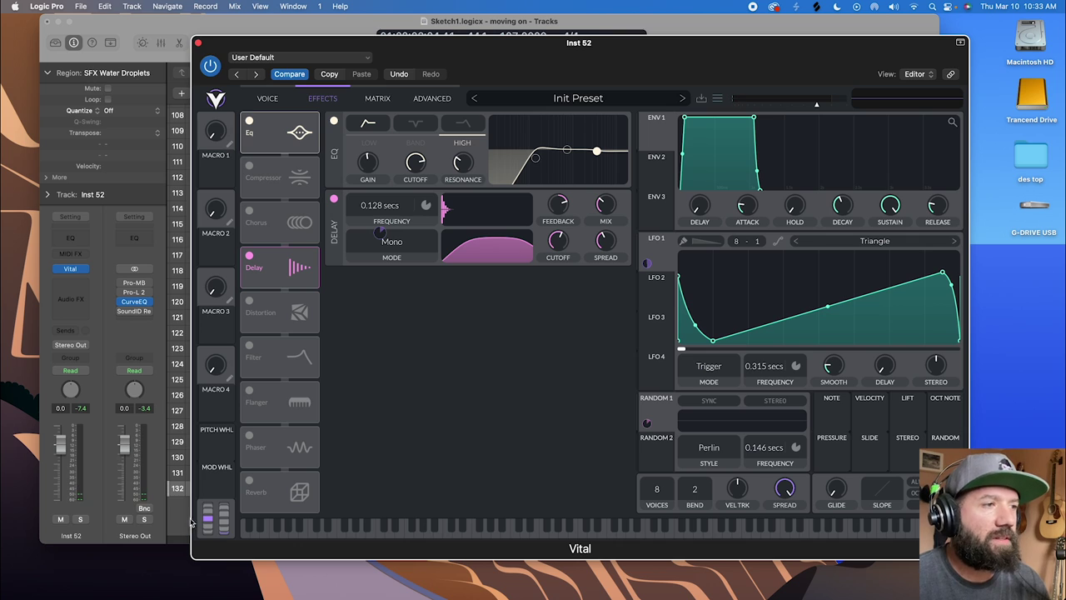
- Enable the Reverb effect, raise its pre low cut to about 1159 Hz and adjust its mix
{"action": "left_click", "coordinate": [248, 483]}
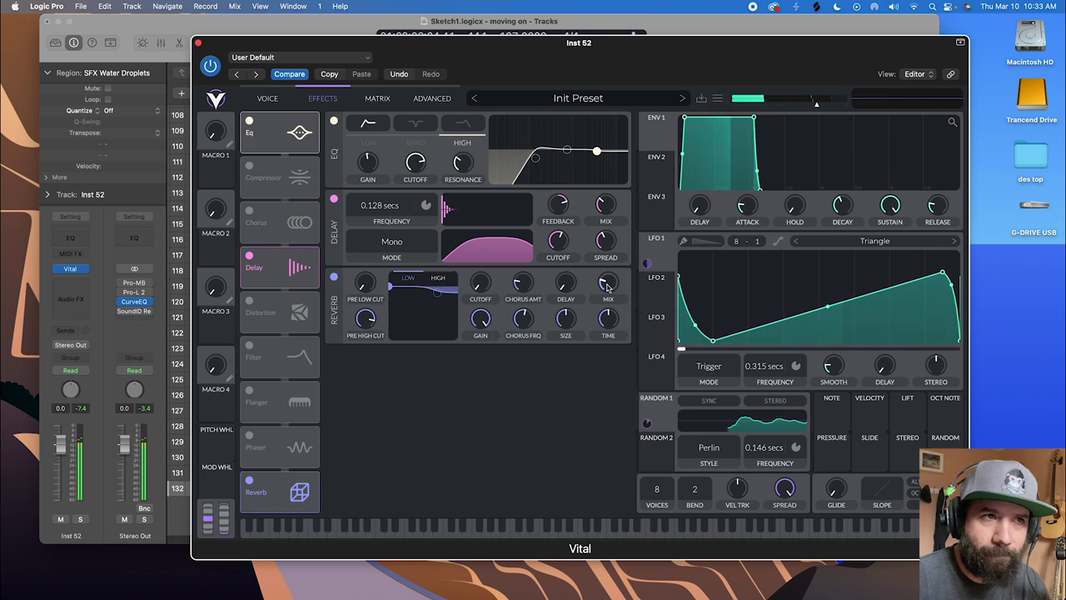
{"action": "left_click_drag", "start_coordinate": [607, 282], "coordinate": [608, 290]}
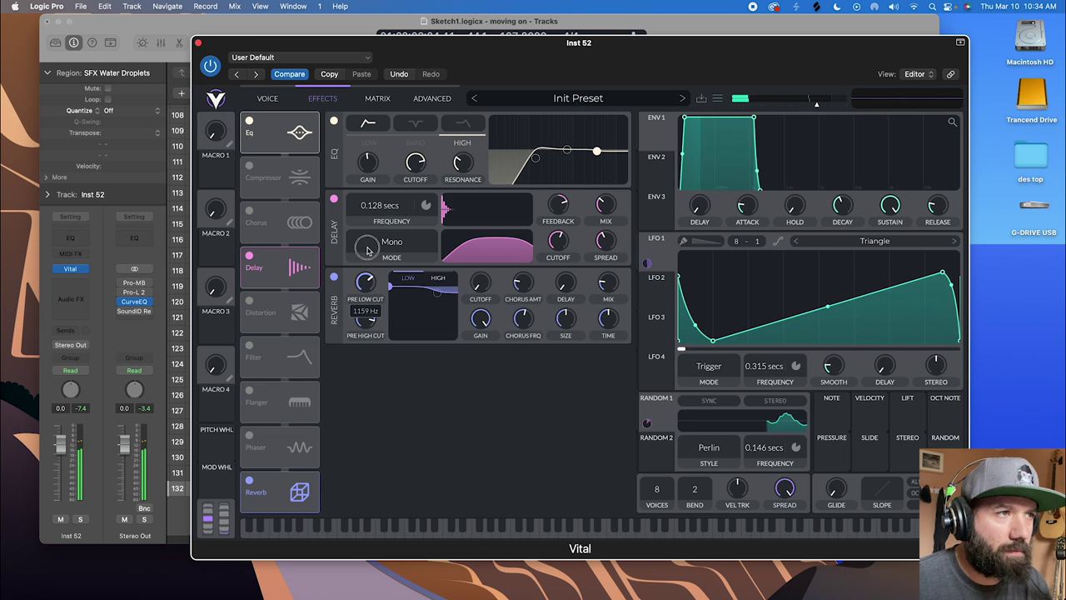
{"action": "mouse_move", "coordinate": [611, 282]}
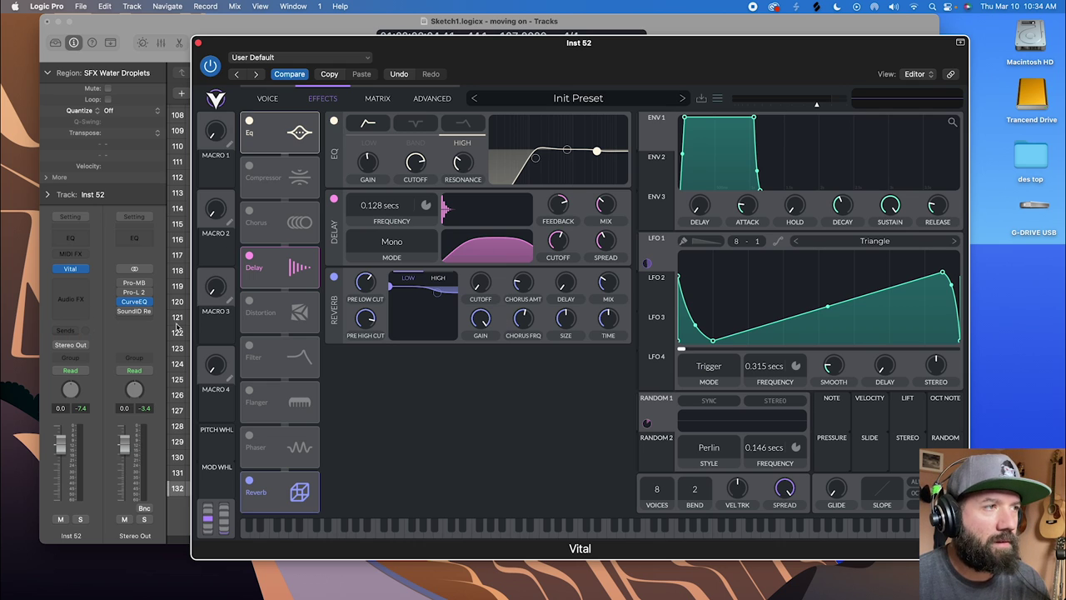
- Rename Macro 4 as DELAY MOD and assign it to Random 1's modulation amount on the delay frequency
{"action": "left_click", "coordinate": [230, 382]}
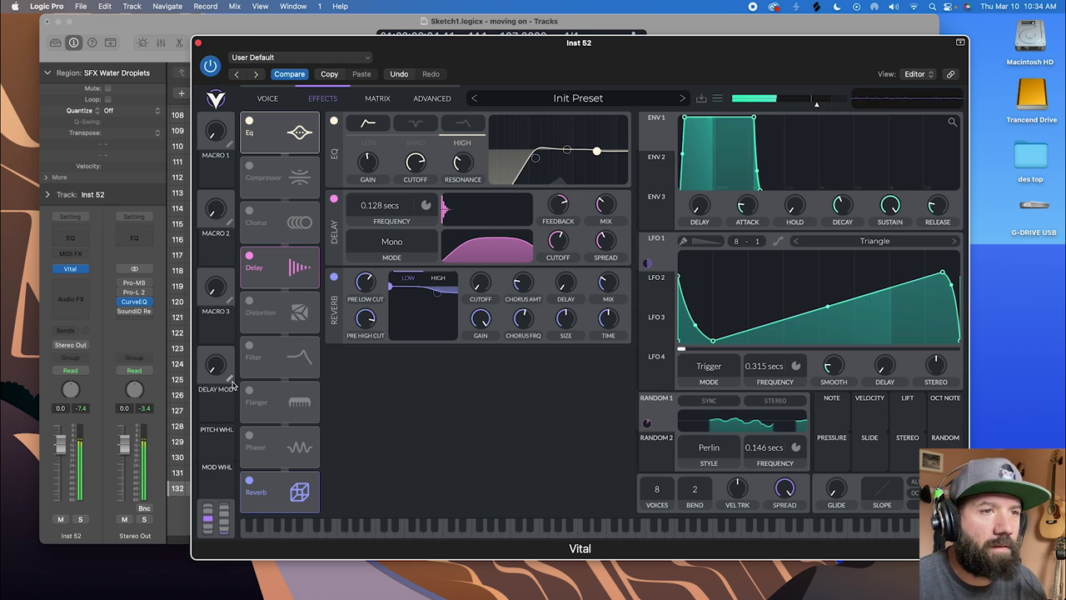
{"action": "left_click_drag", "start_coordinate": [219, 406], "coordinate": [647, 424]}
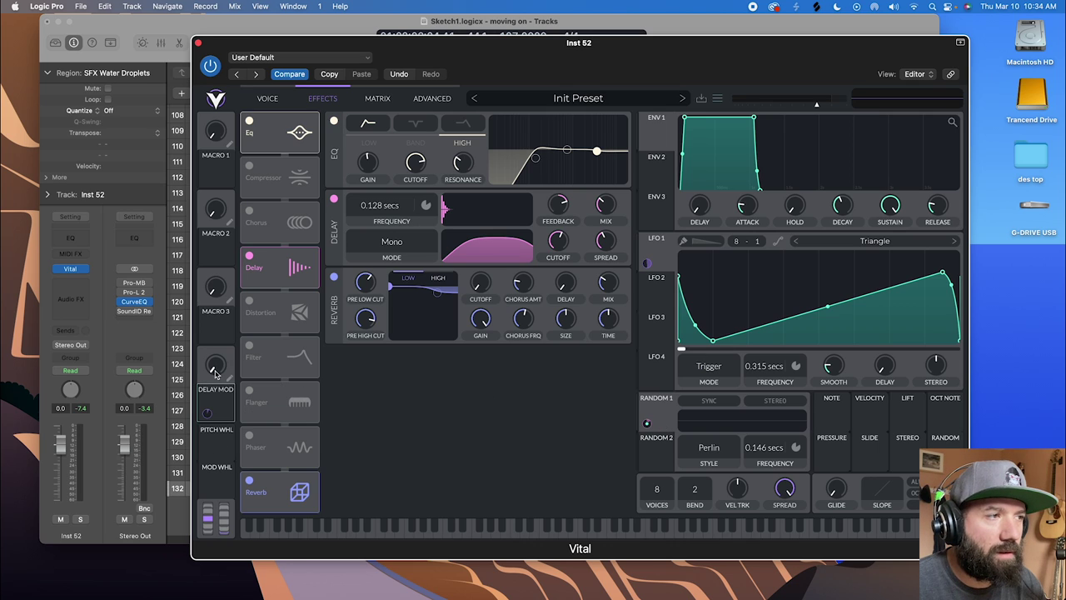
- Set the Delay Mod macro's effect on Random 1's modulation to a negative amount, auditioning the macro fully up and back down
{"action": "mouse_move", "coordinate": [219, 372]}
{"action": "left_mouse_down"}
{"action": "mouse_move", "coordinate": [217, 358]}
{"action": "mouse_move", "coordinate": [215, 380]}
{"action": "left_mouse_up"}
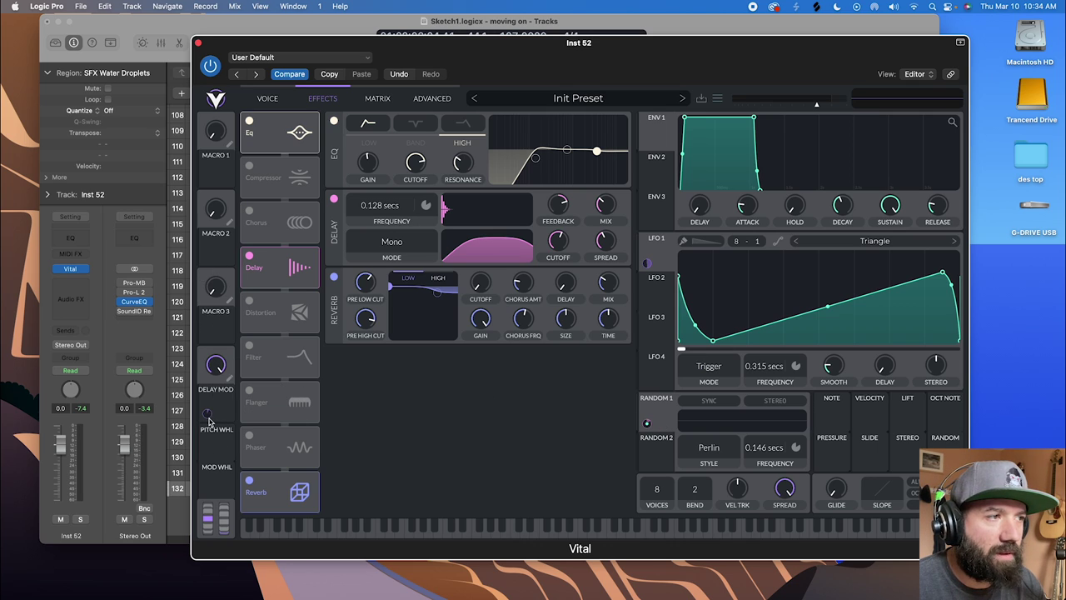
{"action": "mouse_move", "coordinate": [209, 416]}
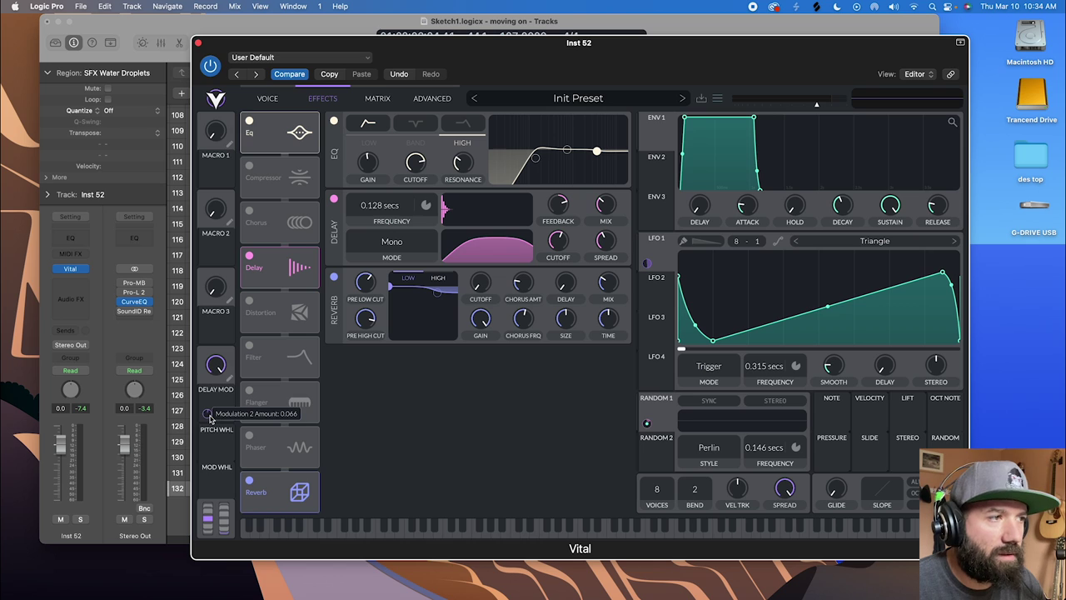
{"action": "left_click_drag", "start_coordinate": [209, 412], "coordinate": [219, 432]}
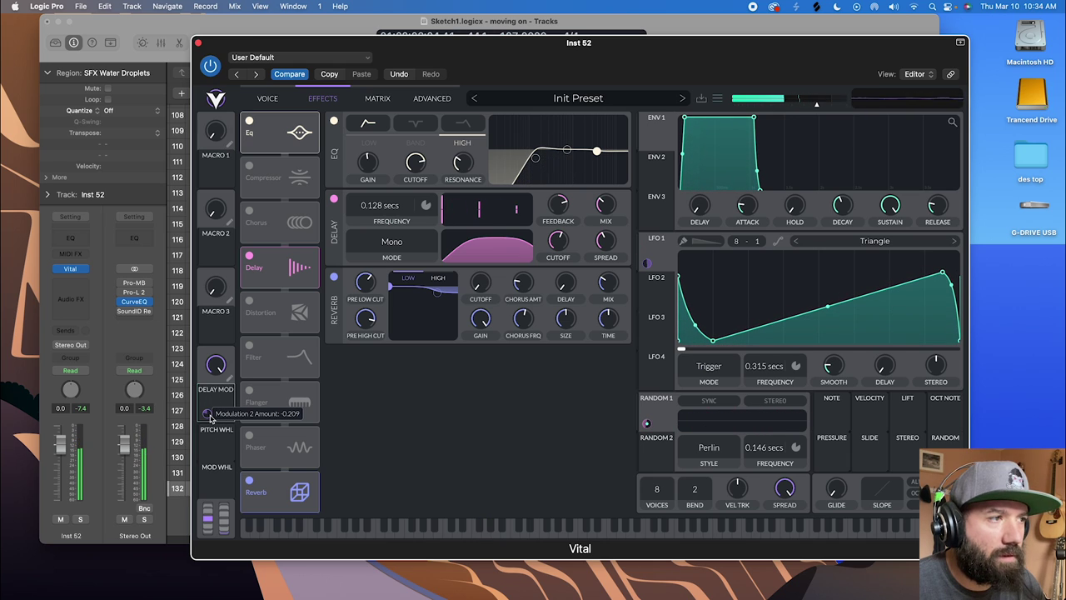
{"action": "left_click_drag", "start_coordinate": [208, 418], "coordinate": [207, 417]}
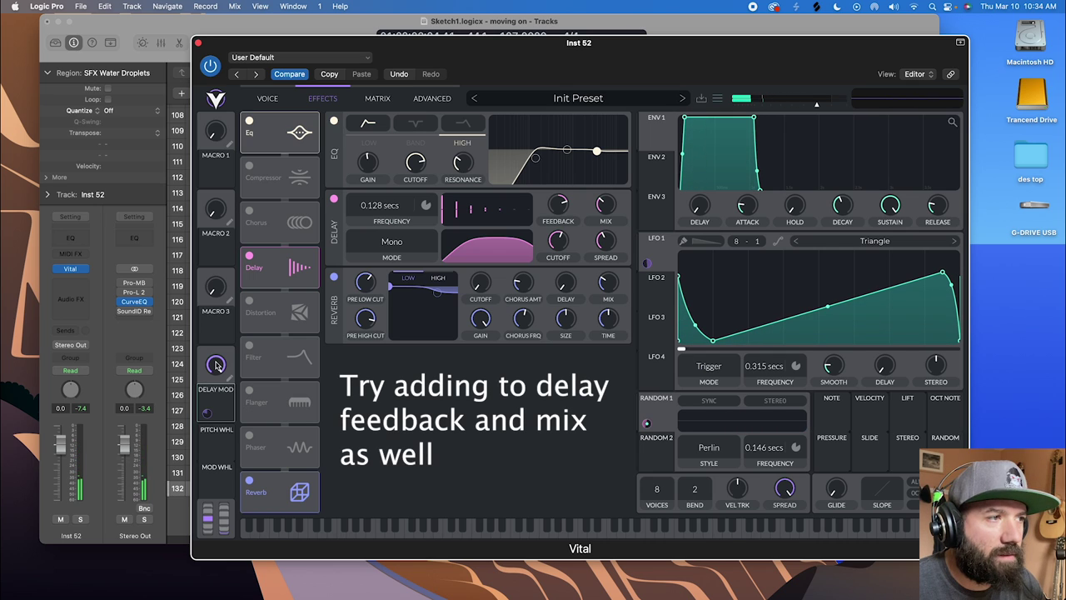
{"action": "mouse_move", "coordinate": [209, 420]}
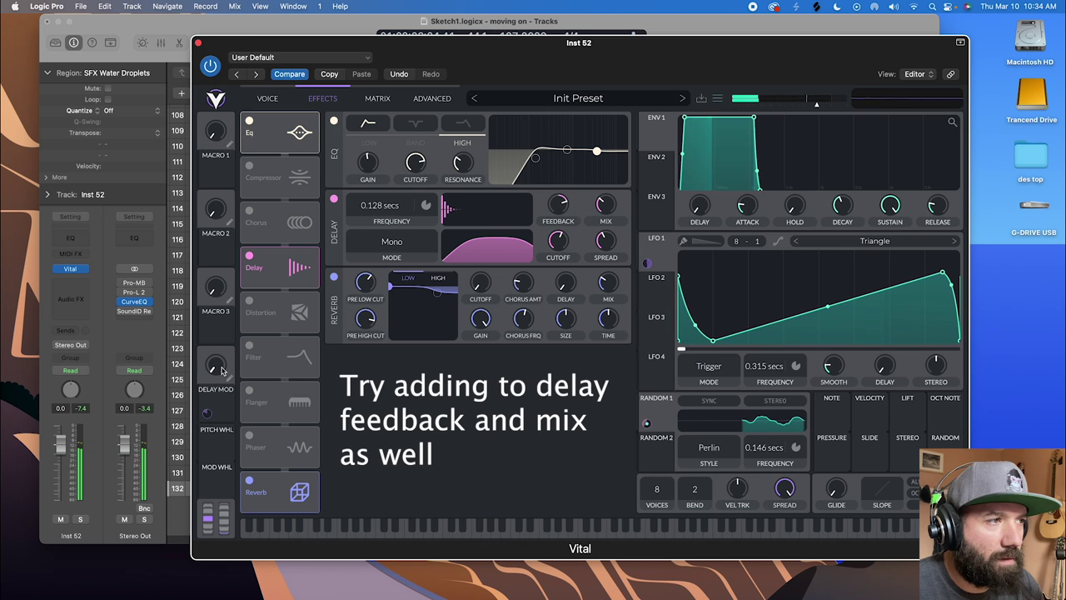
{"action": "left_click_drag", "start_coordinate": [221, 371], "coordinate": [237, 402]}
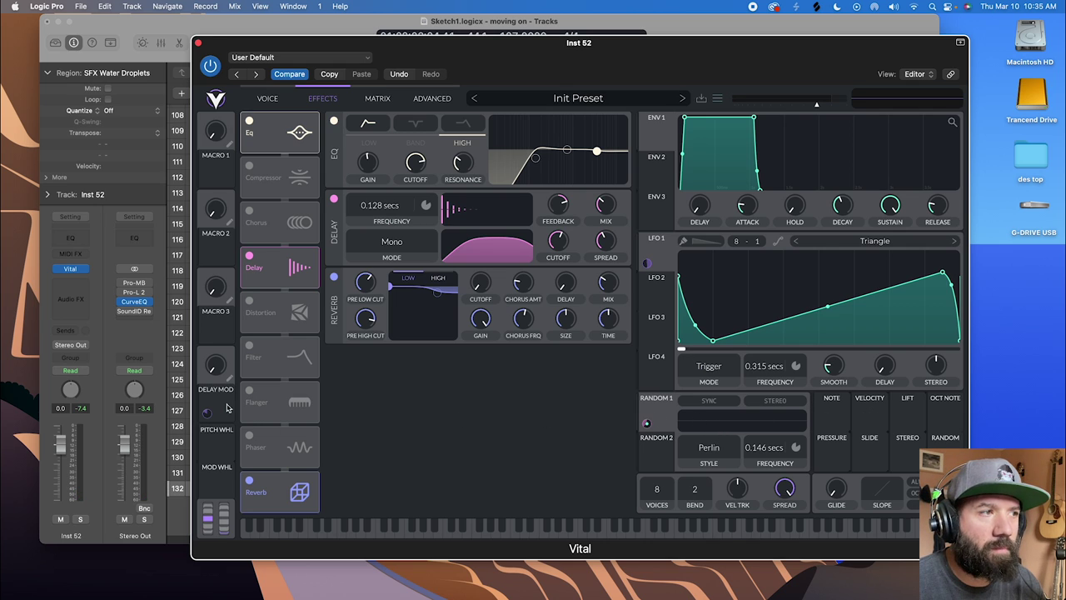
- Modulate LFO 1's Stereo with the Delay Mod macro at an amount of 0.278 and audition the macro
{"action": "left_click_drag", "start_coordinate": [223, 410], "coordinate": [937, 366]}
{"action": "mouse_move", "coordinate": [935, 394]}
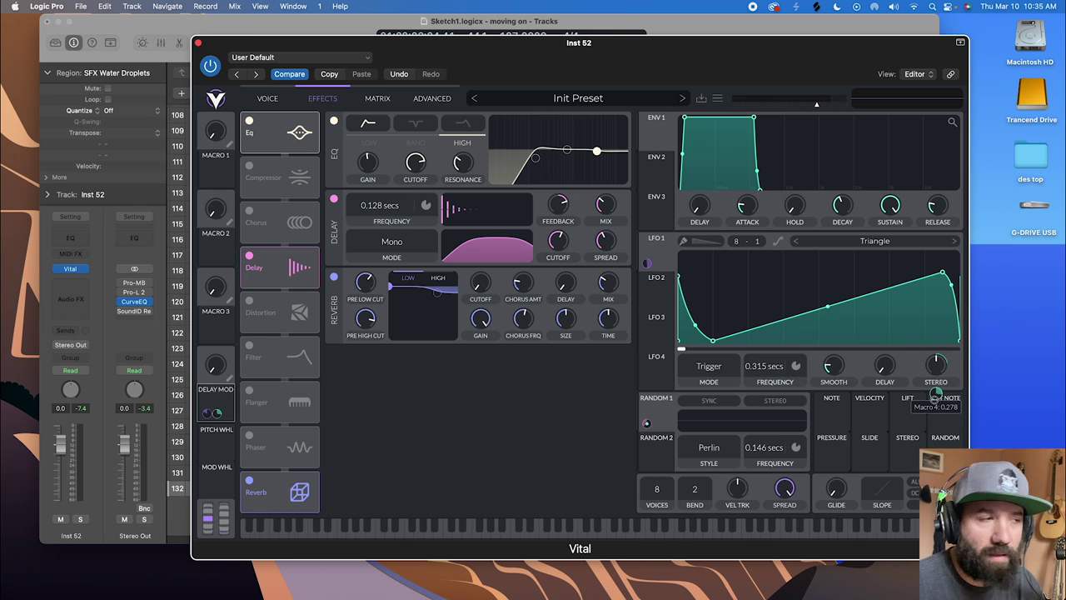
{"action": "left_click_drag", "start_coordinate": [218, 380], "coordinate": [229, 401]}
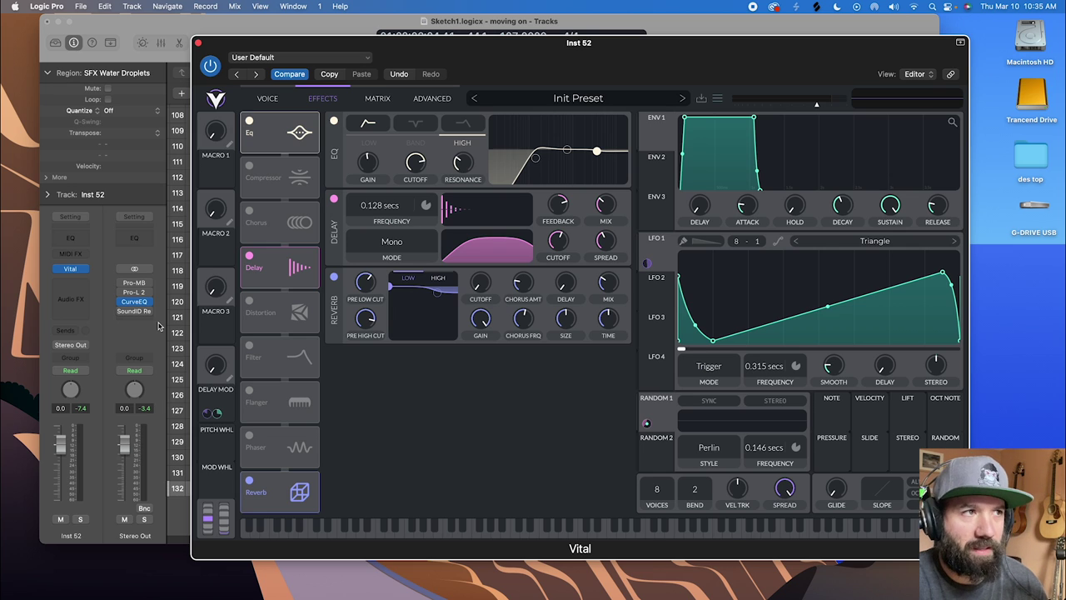
- Enable the Filter effect in Analog 24dB mode, blended to a band-pass shape with its cutoff raised slightly
{"action": "left_click", "coordinate": [248, 346]}
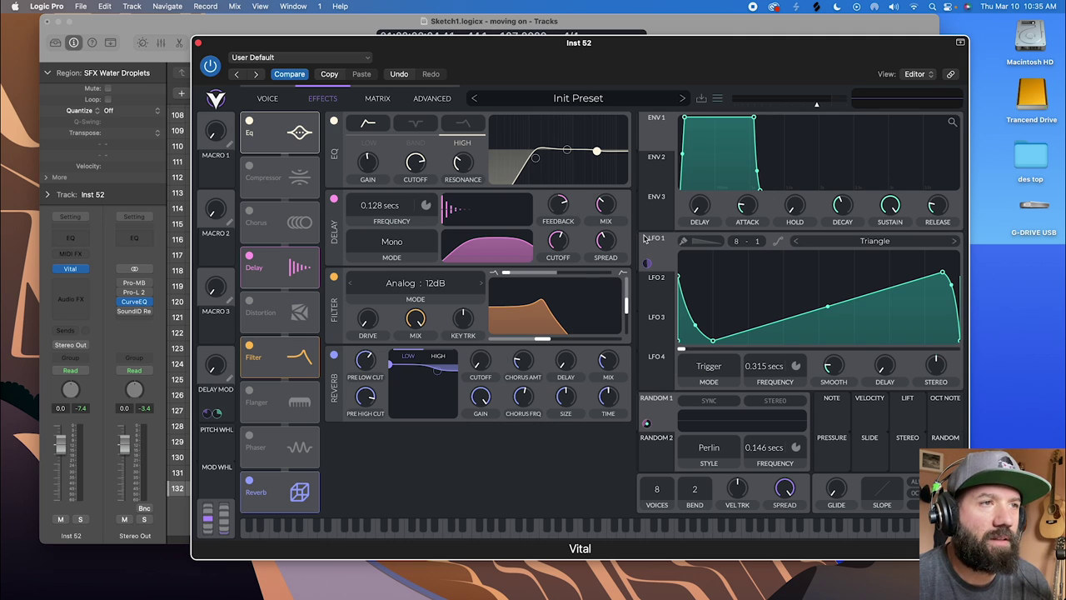
{"action": "left_click", "coordinate": [480, 287]}
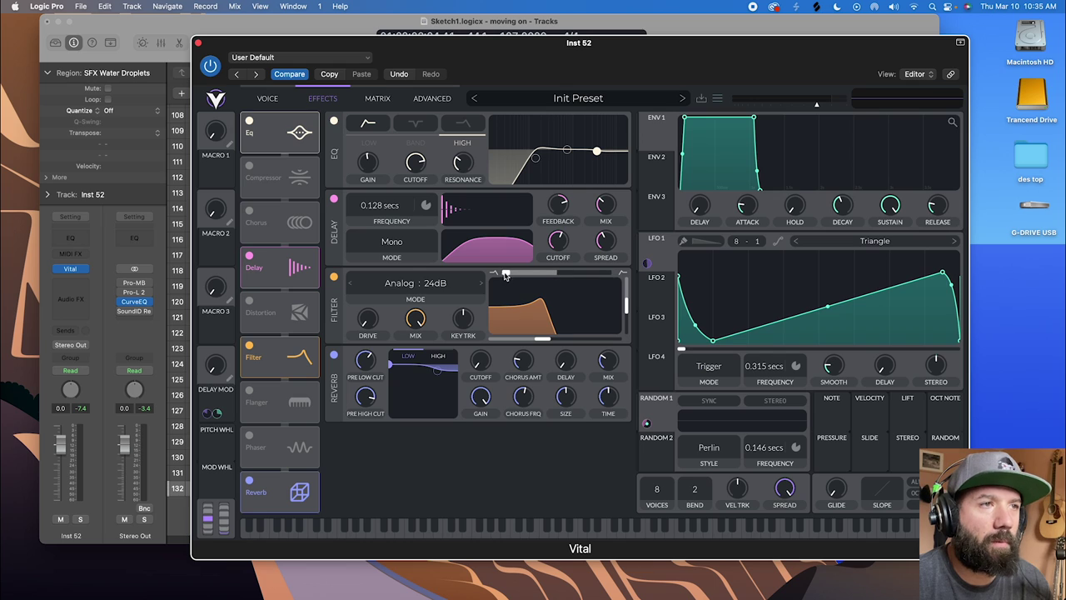
{"action": "left_click_drag", "start_coordinate": [505, 275], "coordinate": [556, 272]}
{"action": "left_click_drag", "start_coordinate": [542, 339], "coordinate": [555, 342]}
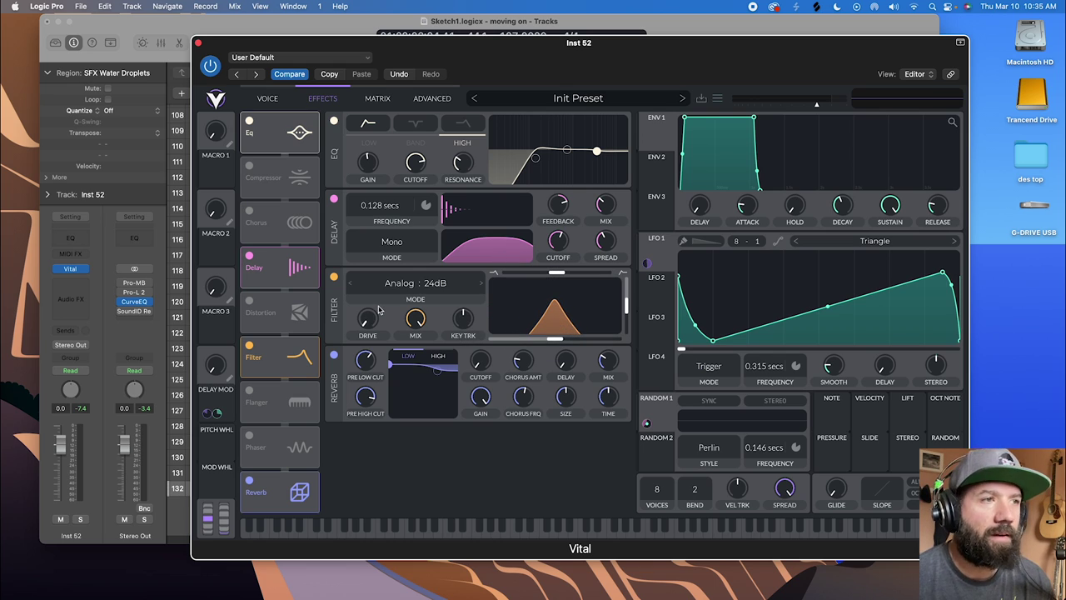
- Load the Sin shape into LFO 2
{"action": "left_click", "coordinate": [655, 293]}
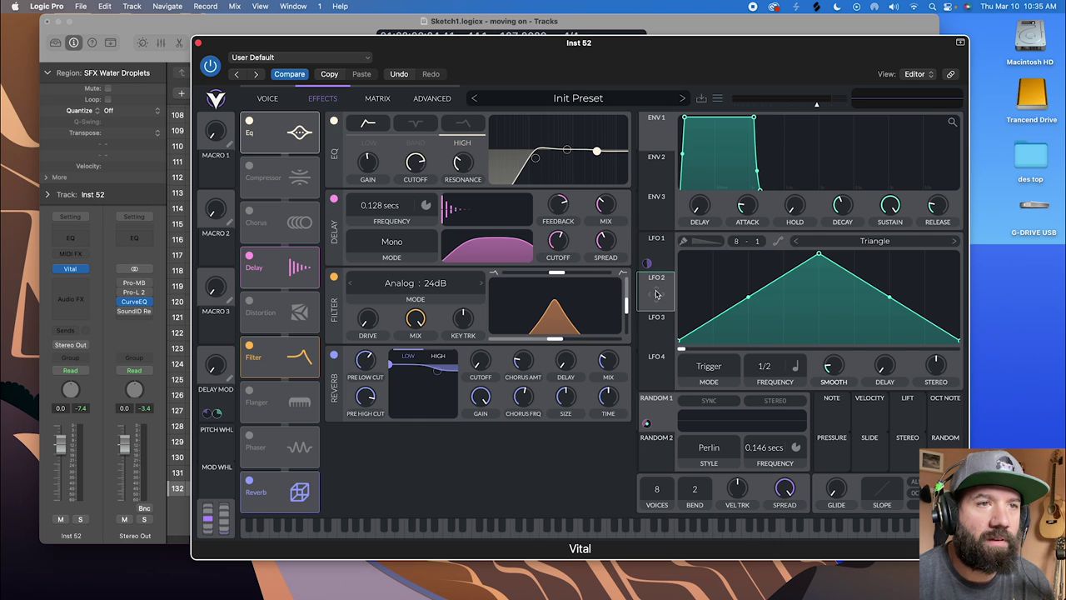
{"action": "left_click", "coordinate": [882, 240]}
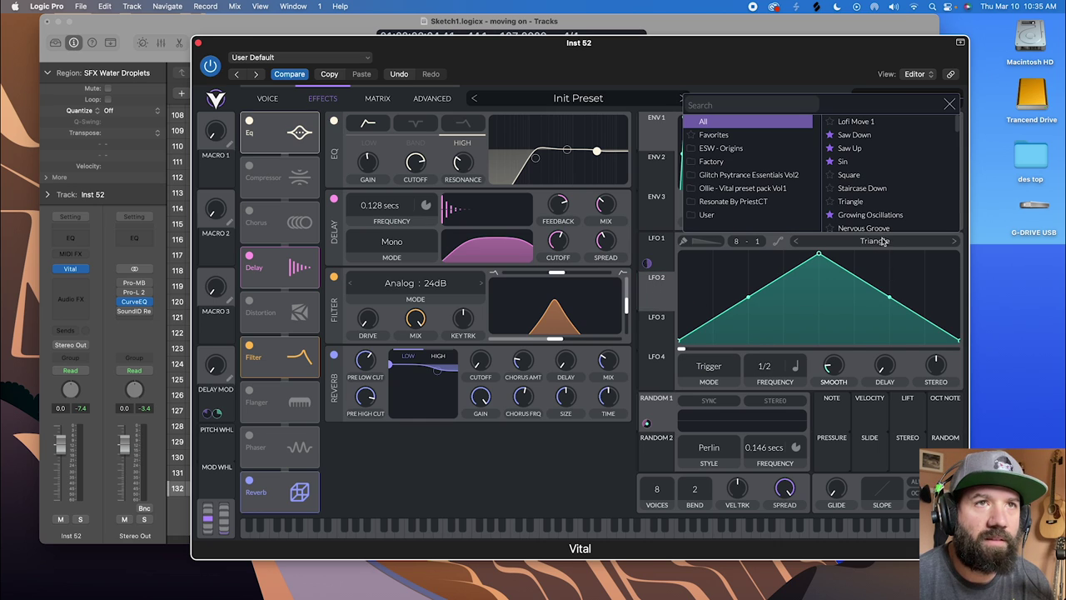
{"action": "left_click", "coordinate": [881, 162]}
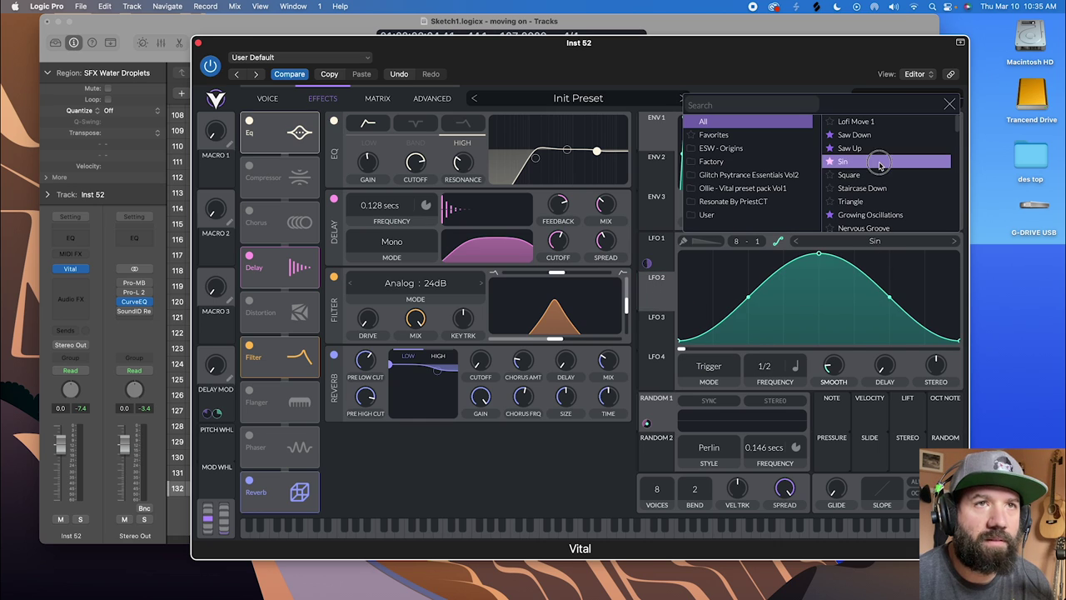
{"action": "left_click", "coordinate": [781, 243]}
{"action": "left_click", "coordinate": [781, 243]}
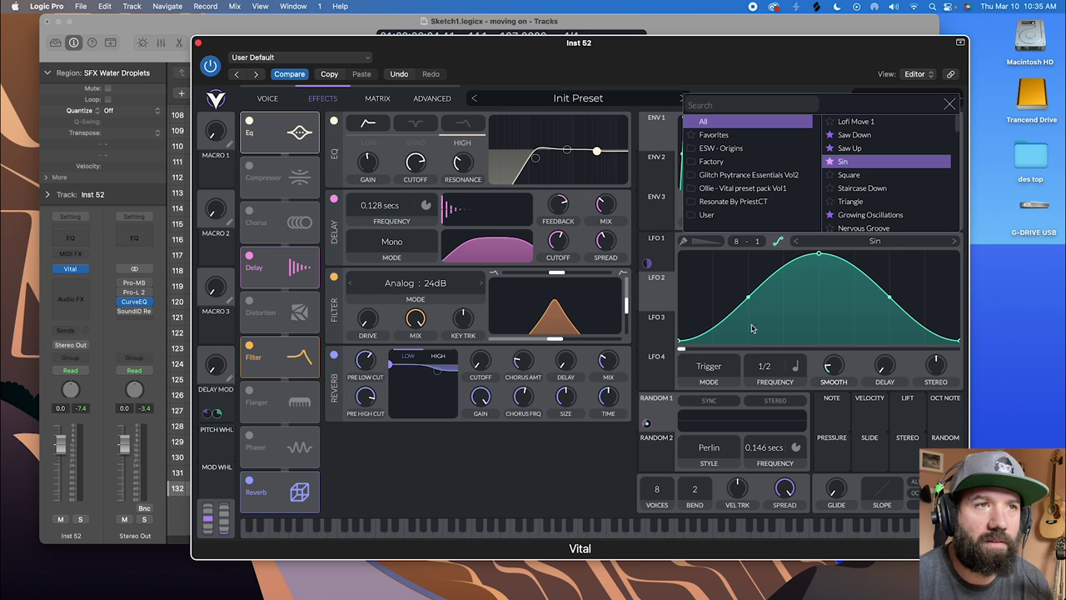
- Modulate the filter effect's cutoff with LFO 2 and set LFO 2's frequency to Seconds at 0.084 secs
{"action": "left_click_drag", "start_coordinate": [655, 296], "coordinate": [559, 340]}
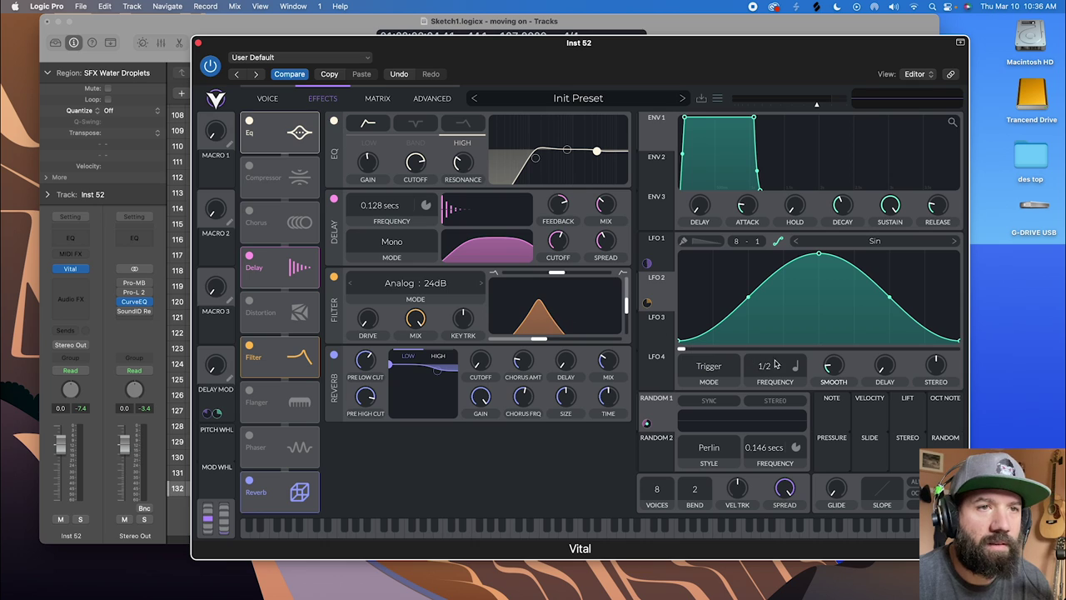
{"action": "left_click", "coordinate": [804, 367]}
{"action": "left_click", "coordinate": [817, 387]}
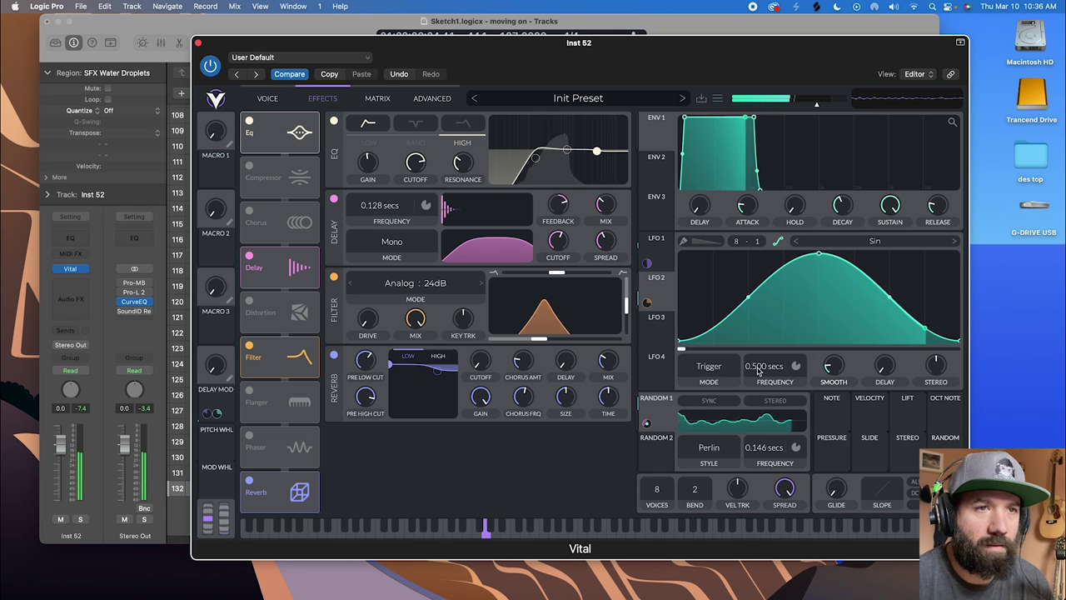
{"action": "left_click_drag", "start_coordinate": [756, 371], "coordinate": [761, 363]}
- Lower the filter cutoff and set LFO 2's modulation of it to 46.53, auditioning the filter resonance up to 100%
{"action": "mouse_move", "coordinate": [541, 341]}
{"action": "left_mouse_down"}
{"action": "mouse_move", "coordinate": [524, 341]}
{"action": "mouse_move", "coordinate": [550, 322]}
{"action": "left_mouse_up"}
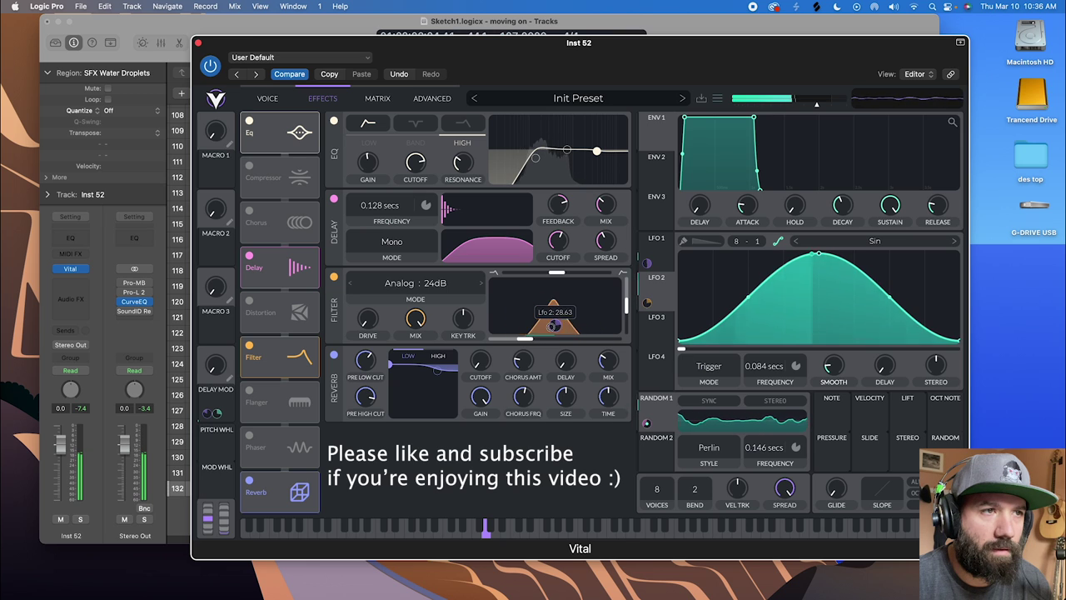
{"action": "left_click_drag", "start_coordinate": [626, 309], "coordinate": [627, 277]}
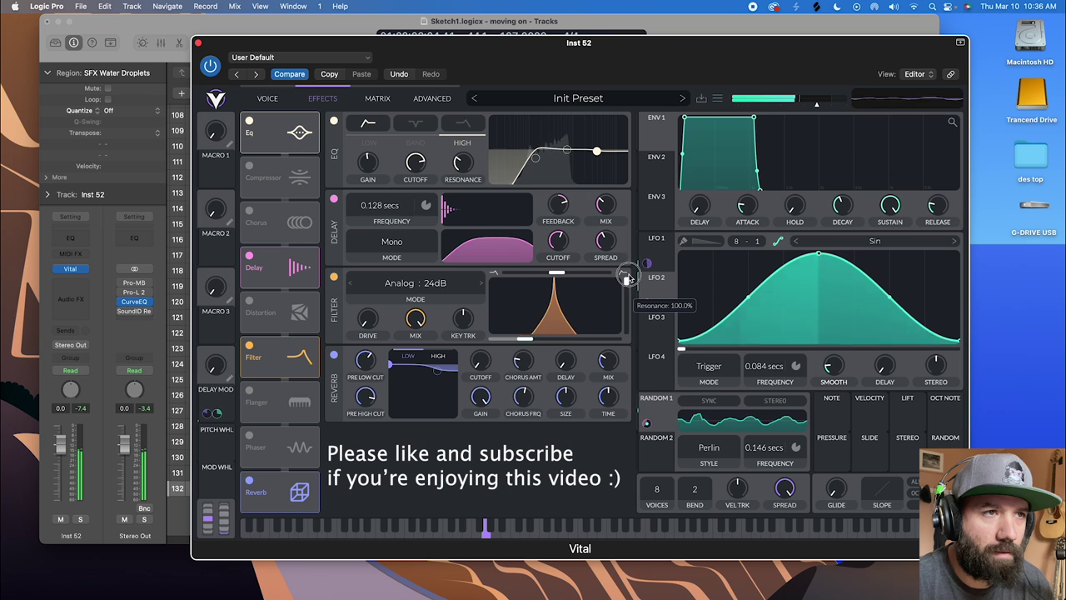
{"action": "mouse_move", "coordinate": [551, 328]}
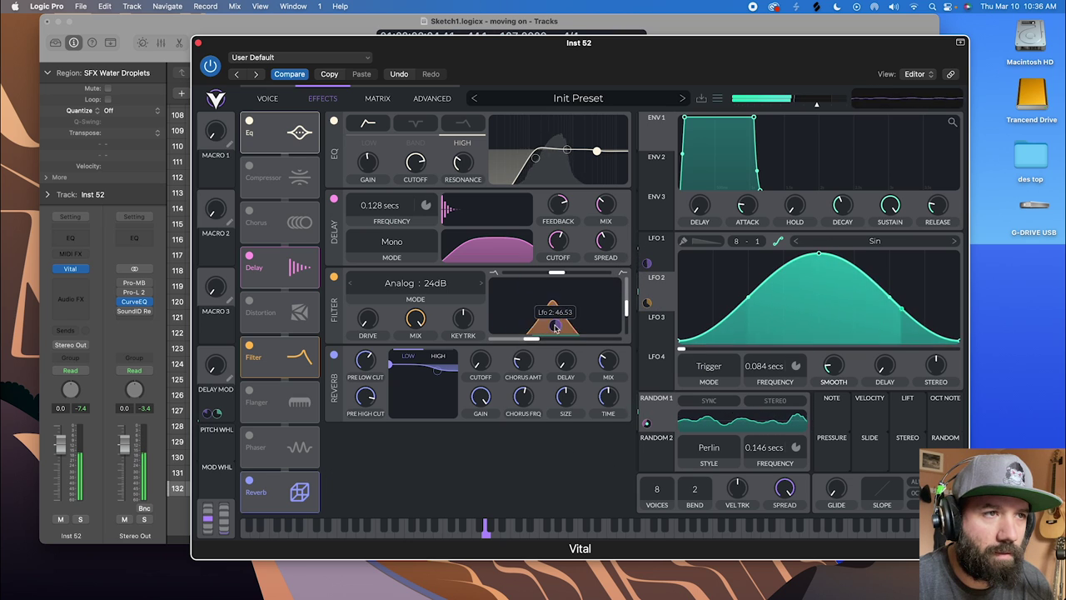
- Set LFO 2's frequency to 0.112 secs and raise the filter effect's cutoff slightly, keeping the centred band-pass blend
{"action": "left_click_drag", "start_coordinate": [761, 366], "coordinate": [765, 373]}
{"action": "scroll", "coordinate": [766, 374], "scroll_direction": "down", "scroll_amount": 2}
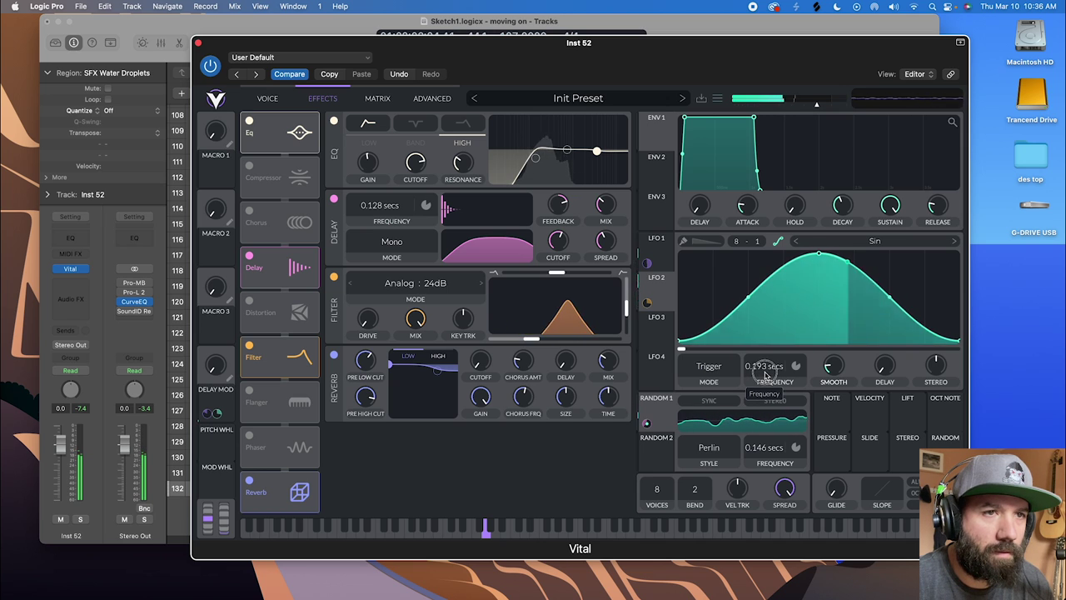
{"action": "scroll", "coordinate": [766, 374], "scroll_direction": "down", "scroll_amount": 1}
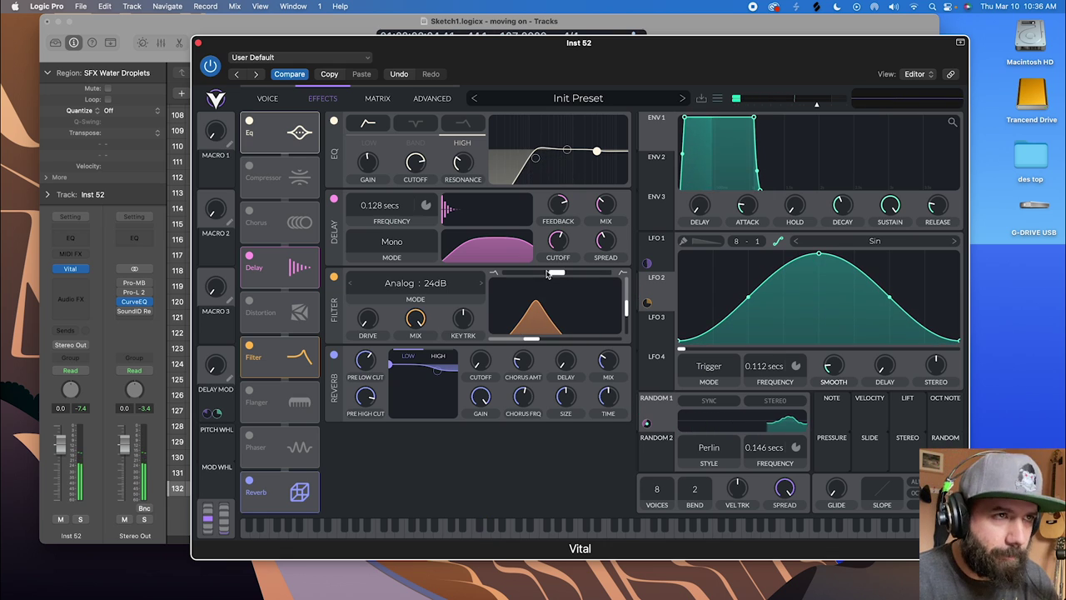
{"action": "mouse_move", "coordinate": [557, 273]}
{"action": "left_mouse_down"}
{"action": "mouse_move", "coordinate": [572, 273]}
{"action": "mouse_move", "coordinate": [557, 274]}
{"action": "left_mouse_up"}
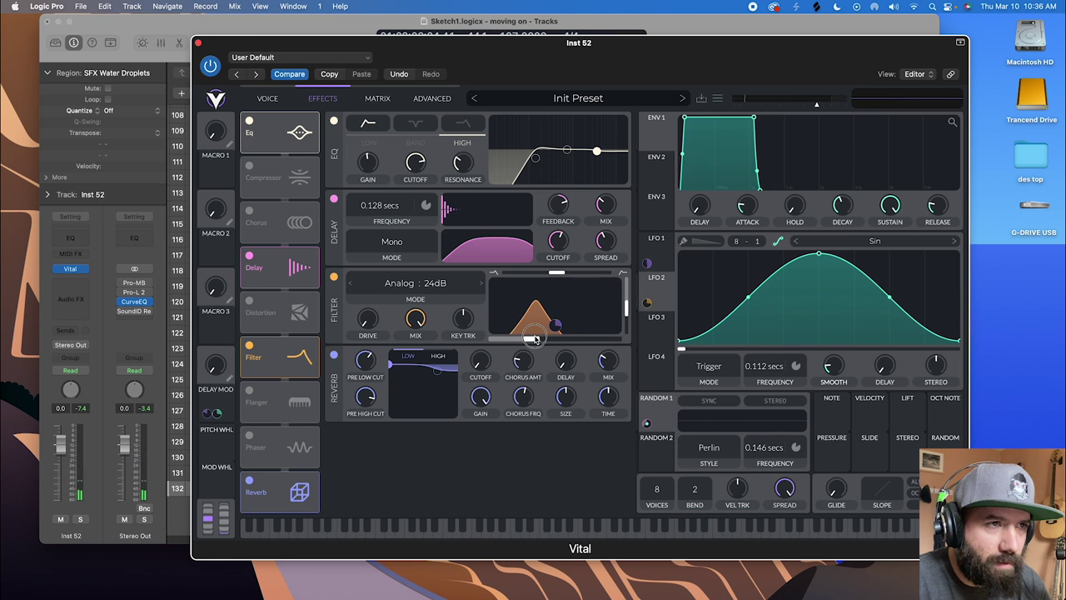
{"action": "left_click_drag", "start_coordinate": [534, 338], "coordinate": [539, 338]}
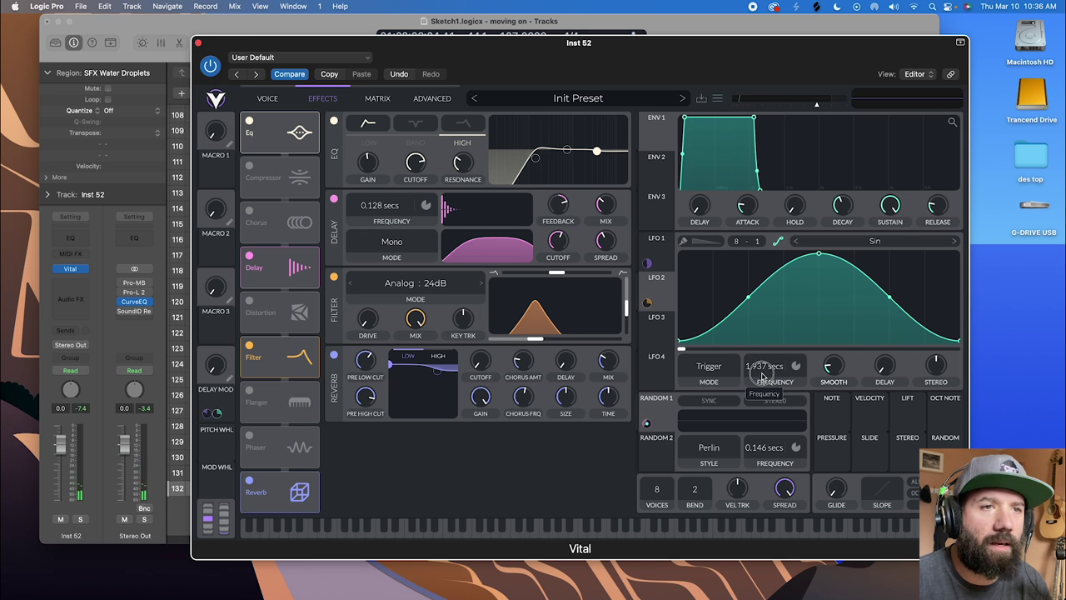
- Audition slower LFO 2 rates and set its frequency to 0.167 secs
{"action": "left_click_drag", "start_coordinate": [763, 373], "coordinate": [762, 369]}
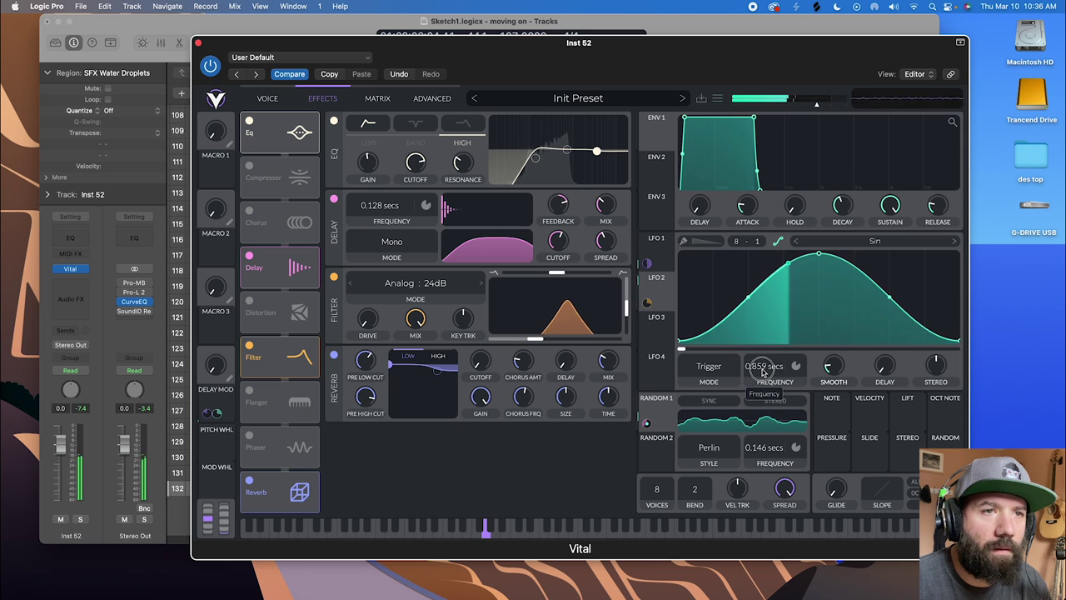
{"action": "scroll", "coordinate": [763, 373], "scroll_direction": "up", "scroll_amount": 3}
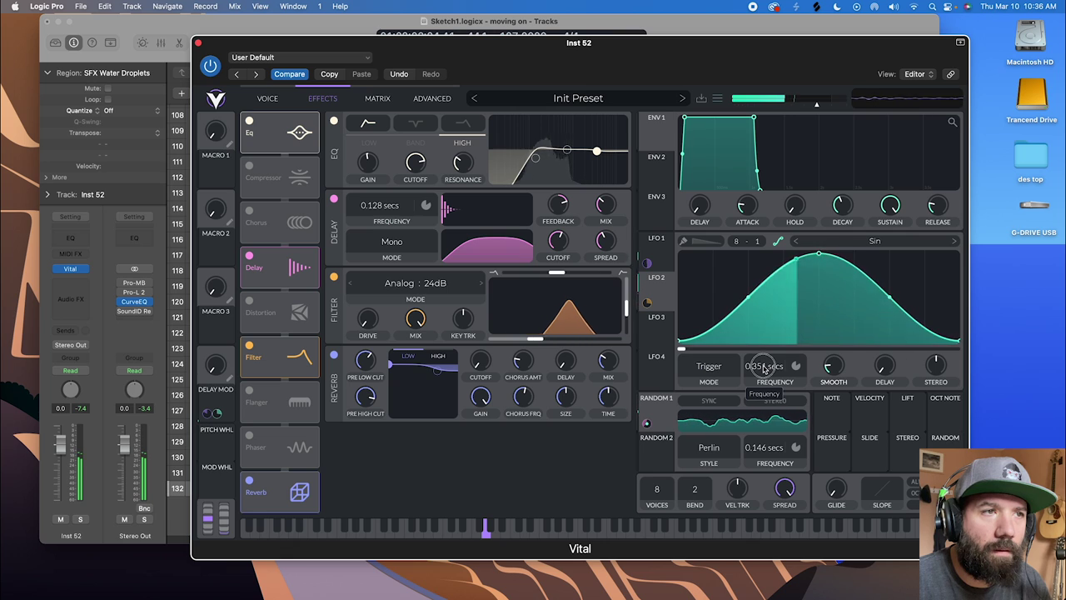
{"action": "scroll", "coordinate": [763, 370], "scroll_direction": "up", "scroll_amount": 3}
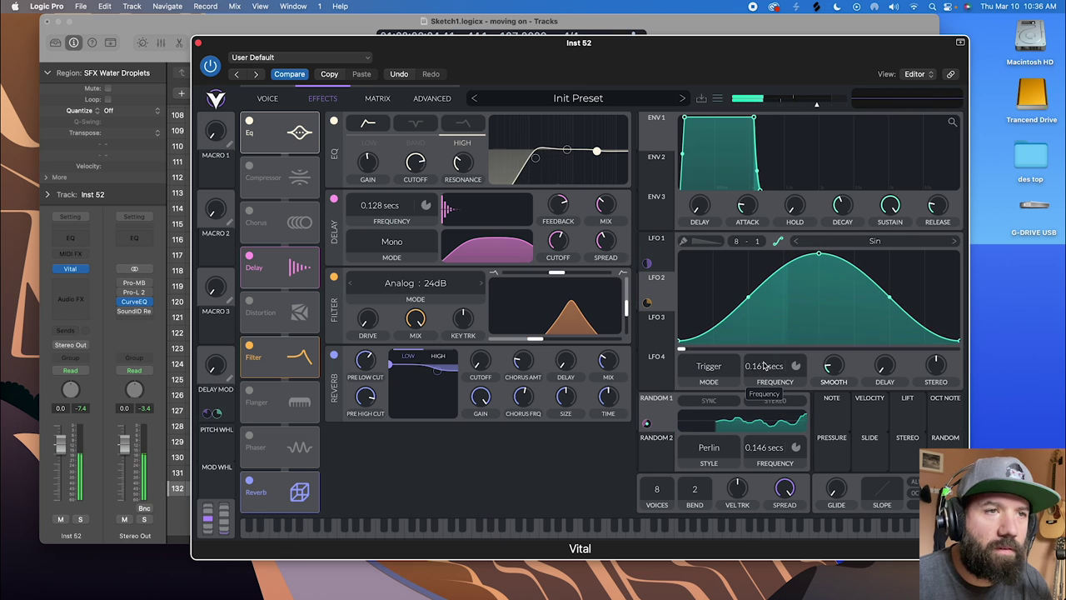
{"action": "scroll", "coordinate": [762, 366], "scroll_direction": "up", "scroll_amount": 1}
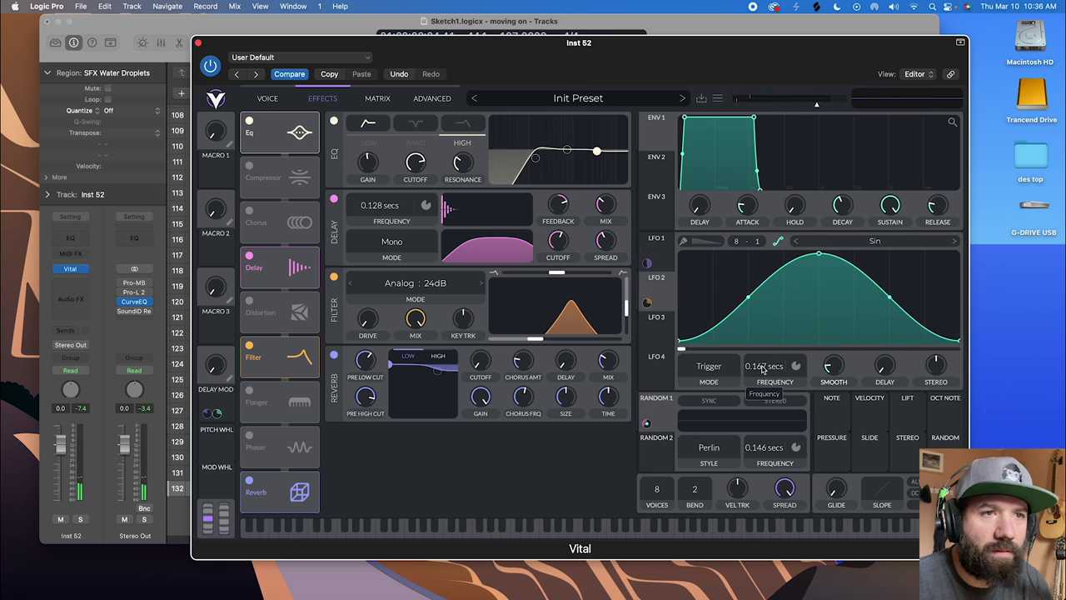
- Set LFO 2's frequency to 0.100 secs, then enable the phaser and move it above the flanger in the effects chain
{"action": "scroll", "coordinate": [764, 367], "scroll_direction": "up", "scroll_amount": 3}
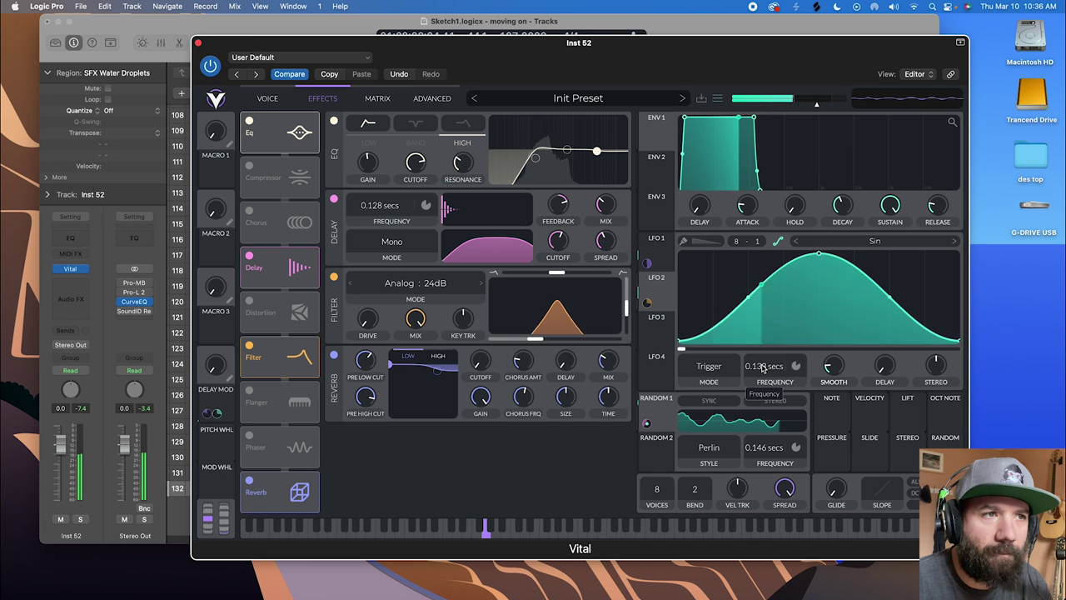
{"action": "scroll", "coordinate": [764, 367], "scroll_direction": "down", "scroll_amount": 2}
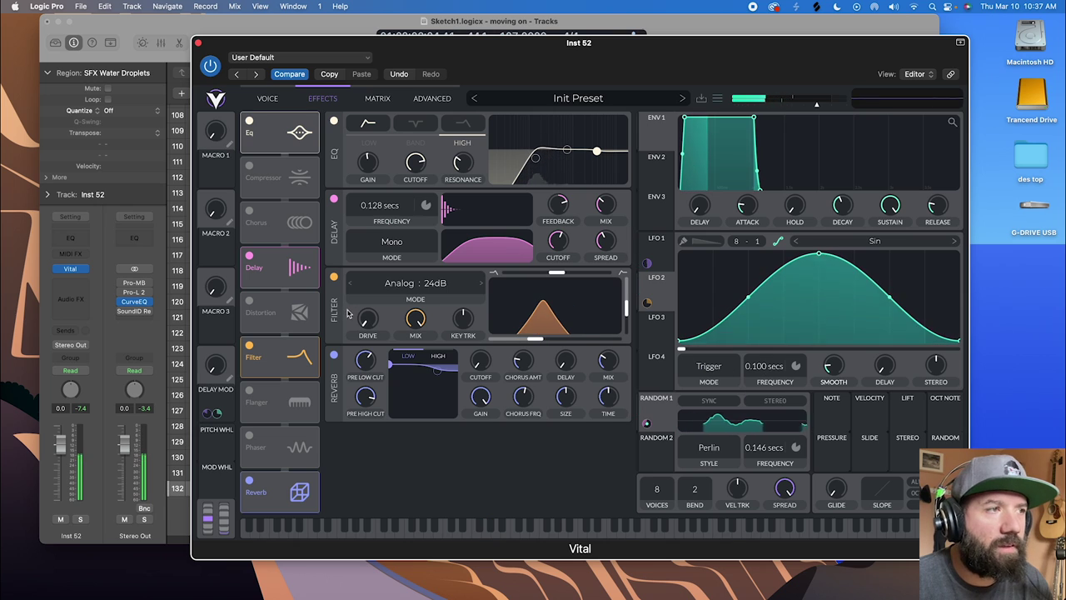
{"action": "left_click", "coordinate": [250, 435]}
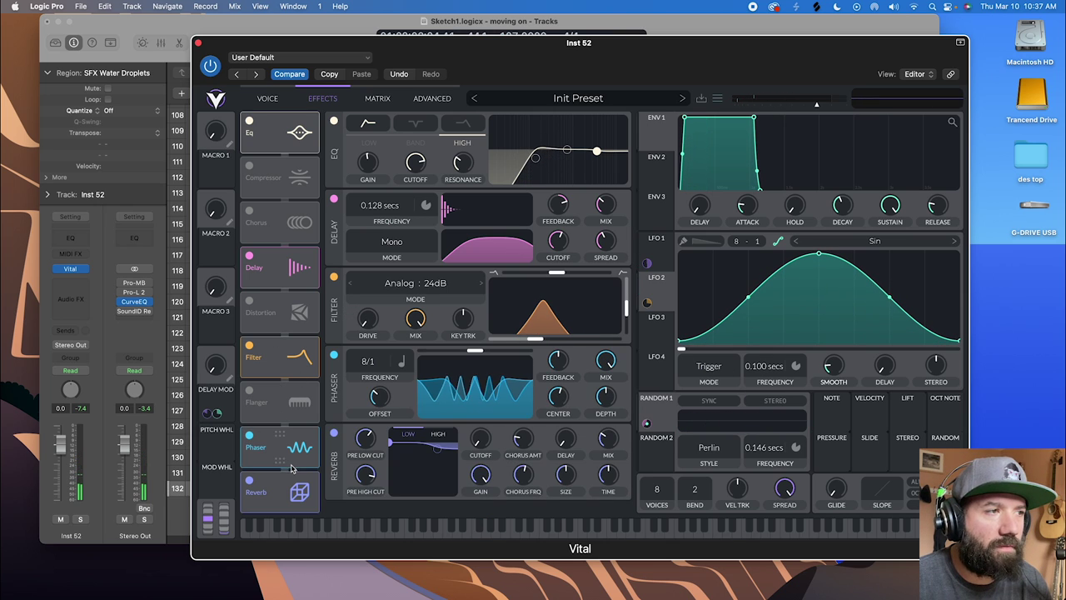
{"action": "left_click_drag", "start_coordinate": [267, 447], "coordinate": [266, 402]}
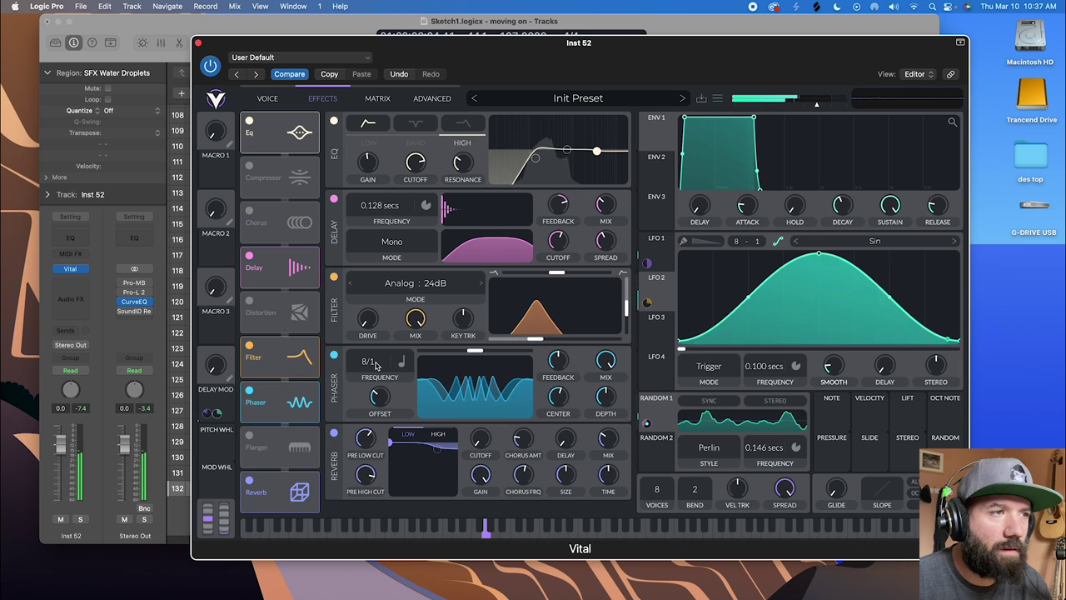
- Set the phaser's frequency to Freeze, zero its offset, push its blend to maximum, and lower its center with LFO 2 modulating it
{"action": "left_click_drag", "start_coordinate": [375, 365], "coordinate": [377, 421]}
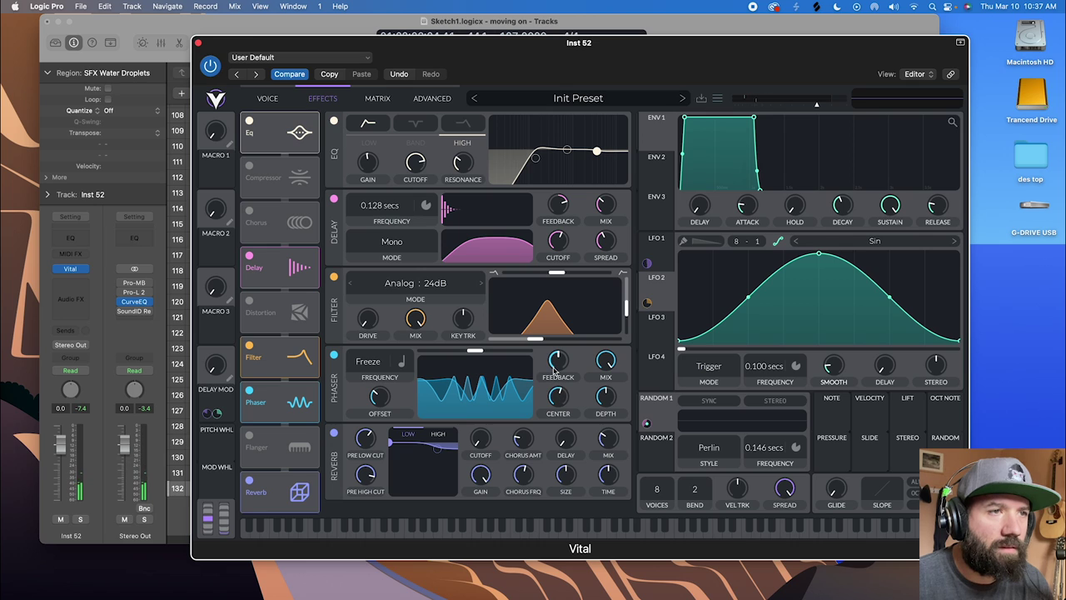
{"action": "left_click_drag", "start_coordinate": [558, 369], "coordinate": [561, 363]}
{"action": "left_click_drag", "start_coordinate": [386, 393], "coordinate": [395, 447]}
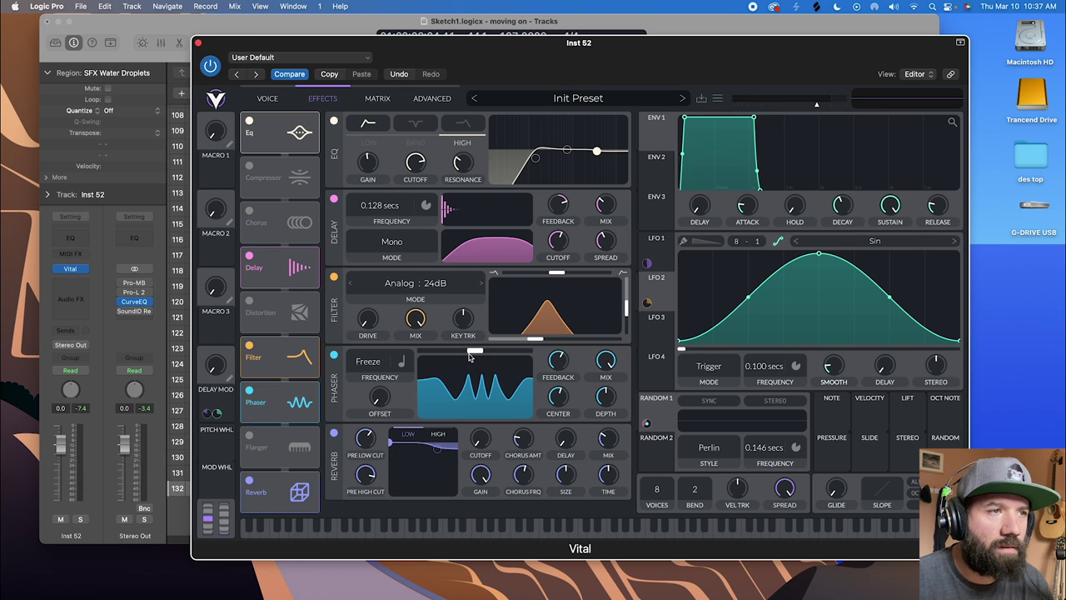
{"action": "left_click_drag", "start_coordinate": [478, 350], "coordinate": [533, 350]}
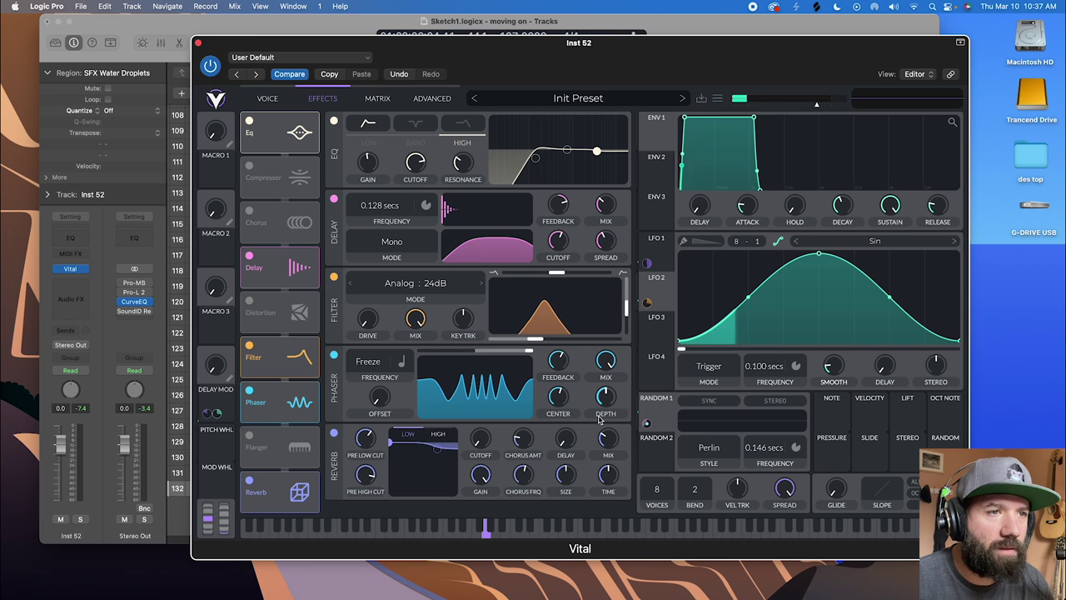
{"action": "left_click_drag", "start_coordinate": [558, 398], "coordinate": [572, 430]}
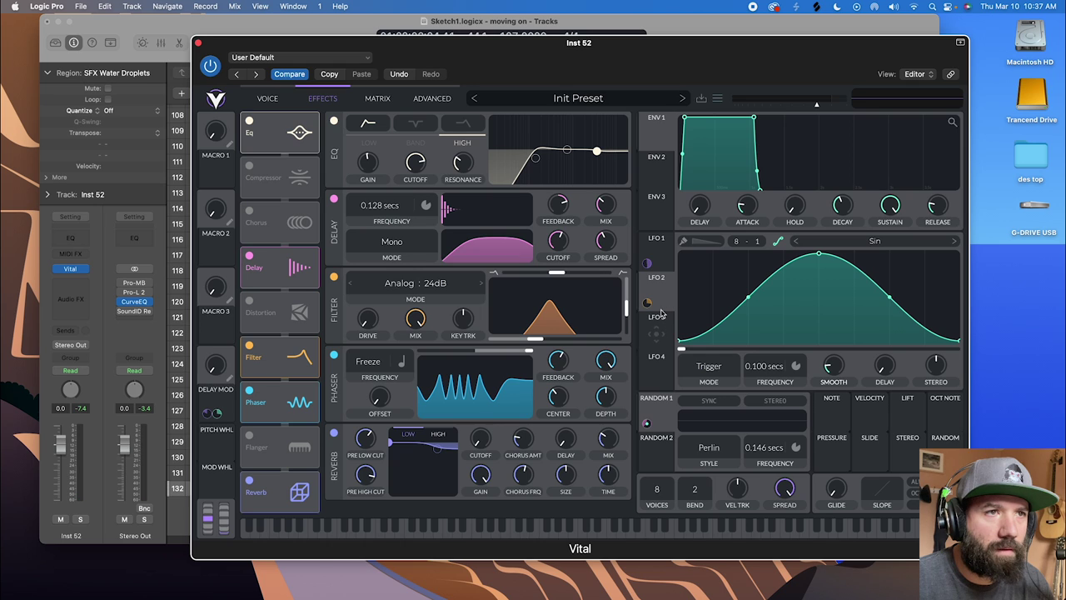
{"action": "left_click_drag", "start_coordinate": [647, 302], "coordinate": [558, 396]}
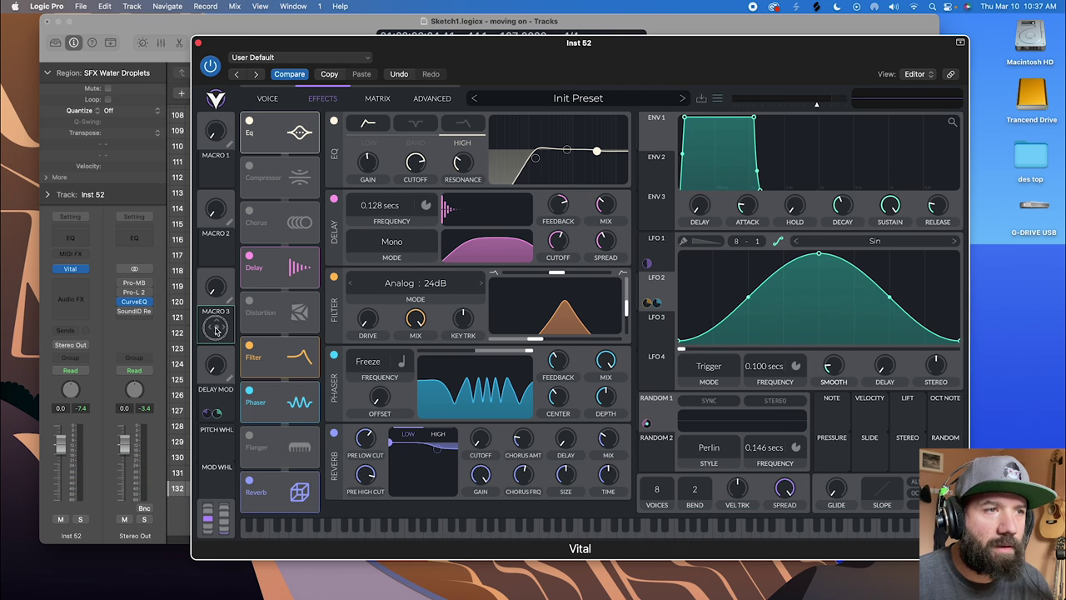
- Assign Macro 3 to the phaser's mix and the filter effect's mix, both starting from zero, and raise the modulation amounts
{"action": "left_click_drag", "start_coordinate": [216, 330], "coordinate": [614, 467]}
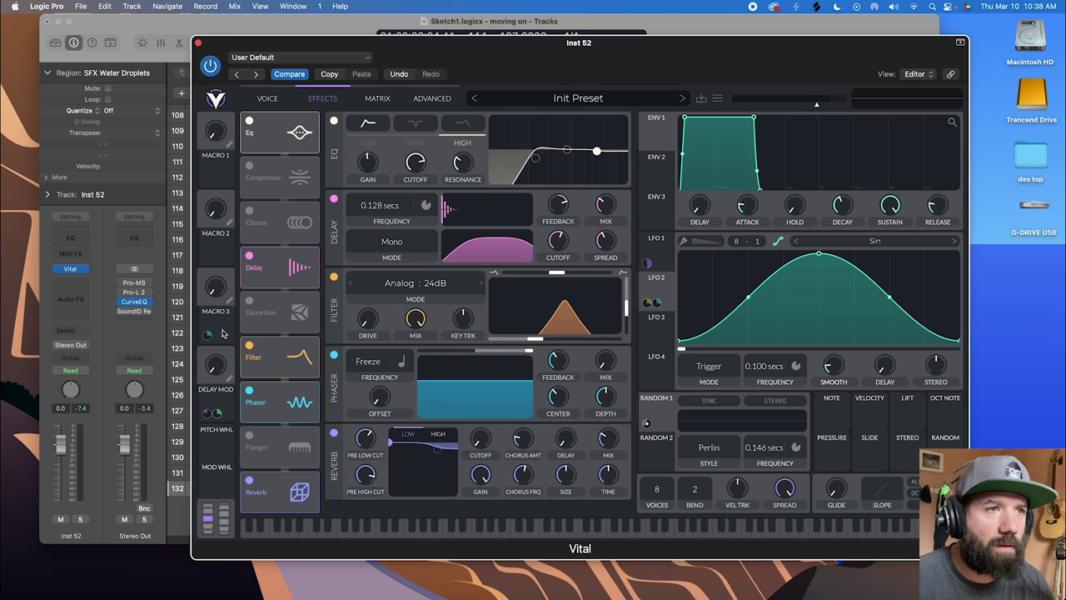
{"action": "left_click_drag", "start_coordinate": [221, 331], "coordinate": [415, 319]}
{"action": "left_click_drag", "start_coordinate": [213, 288], "coordinate": [224, 176]}
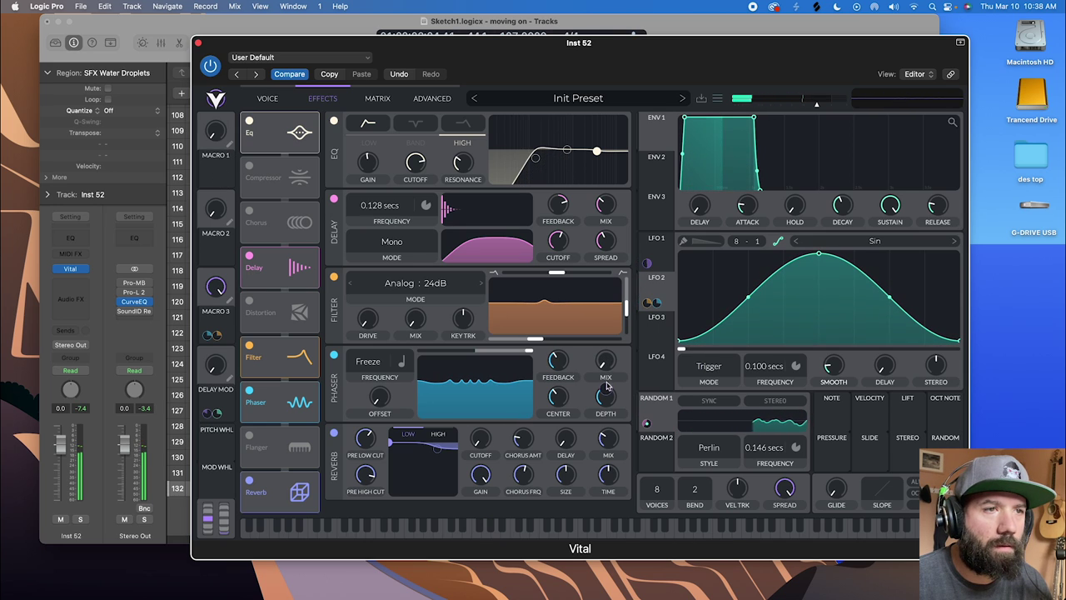
{"action": "left_click_drag", "start_coordinate": [220, 288], "coordinate": [233, 247]}
{"action": "mouse_move", "coordinate": [425, 332]}
{"action": "left_click_drag", "start_coordinate": [415, 349], "coordinate": [415, 300]}
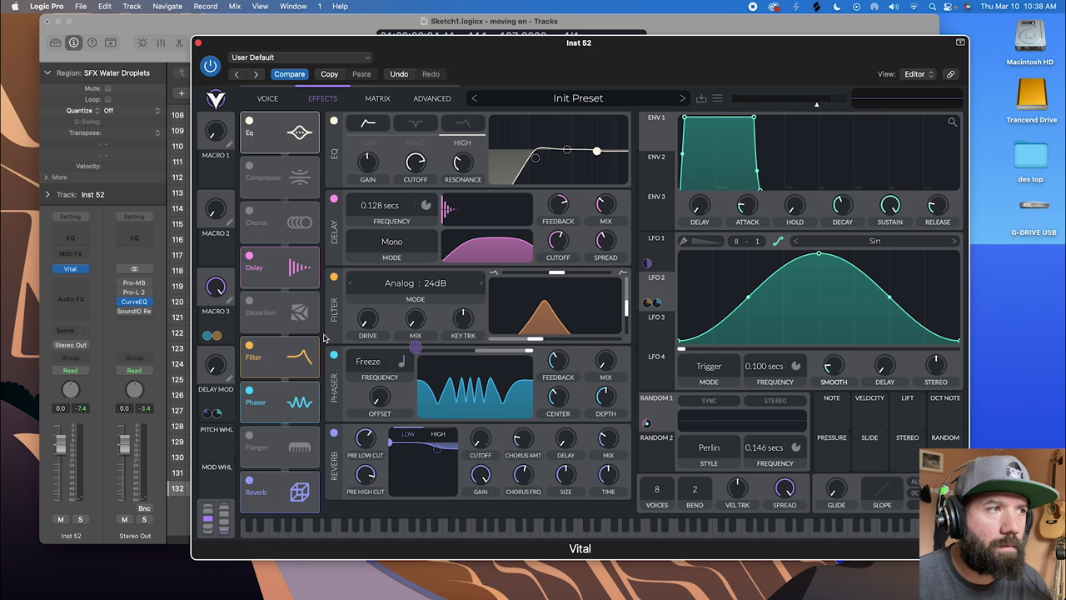
- With Macro 3 fully up, audition the phaser's feedback and depth, leaving the depth reduced
{"action": "mouse_move", "coordinate": [219, 287]}
{"action": "left_mouse_down"}
{"action": "mouse_move", "coordinate": [227, 363]}
{"action": "mouse_move", "coordinate": [222, 271]}
{"action": "left_mouse_up"}
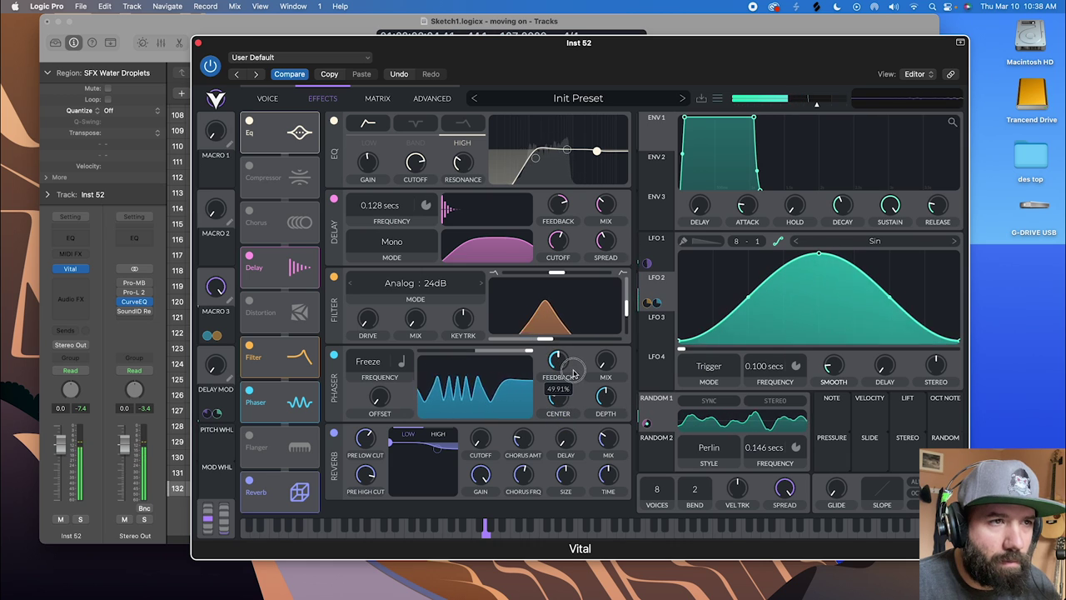
{"action": "left_click_drag", "start_coordinate": [611, 405], "coordinate": [611, 377]}
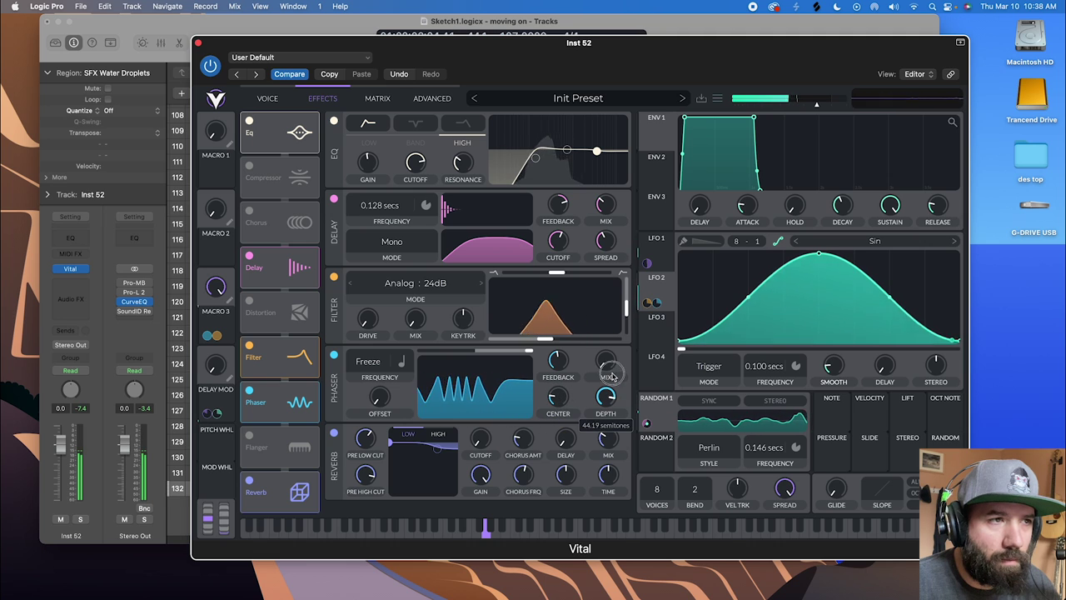
{"action": "left_click_drag", "start_coordinate": [611, 442], "coordinate": [605, 403]}
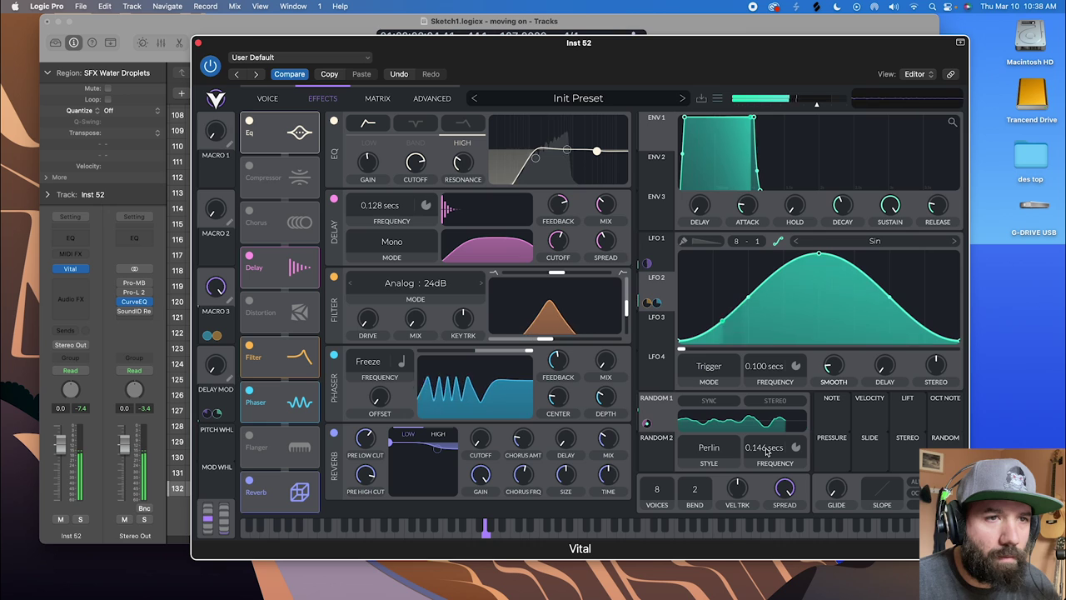
- Rename Macro 3 as FILTERS and set the FILTERS and DELAY MOD macros partway up
{"action": "mouse_move", "coordinate": [217, 374]}
{"action": "left_mouse_down"}
{"action": "mouse_move", "coordinate": [217, 334]}
{"action": "mouse_move", "coordinate": [222, 355]}
{"action": "left_mouse_up"}
{"action": "left_click_drag", "start_coordinate": [216, 287], "coordinate": [220, 310]}
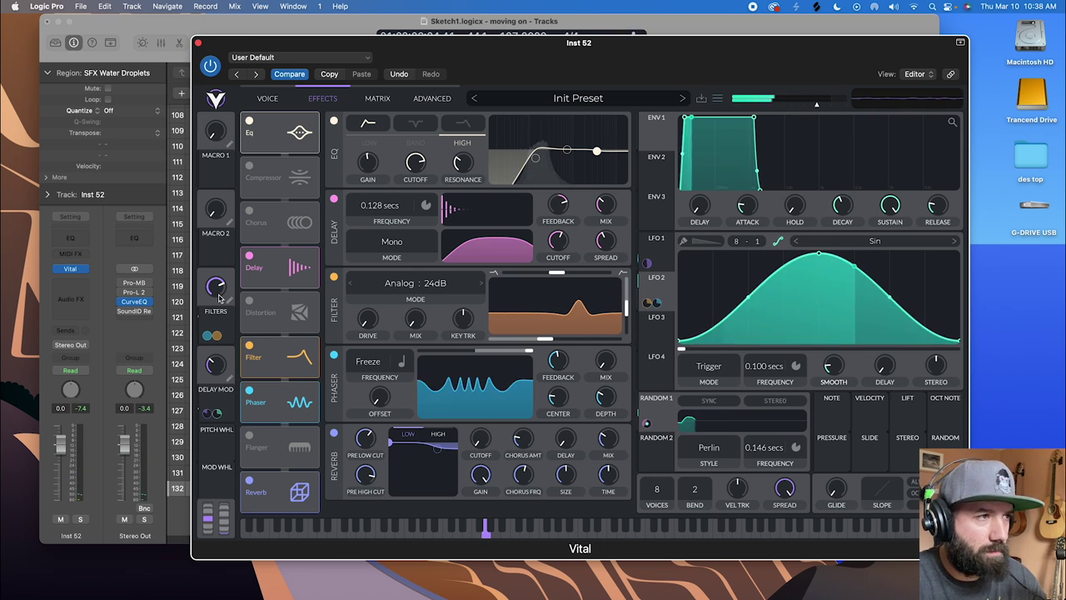
{"action": "left_click_drag", "start_coordinate": [225, 346], "coordinate": [225, 306]}
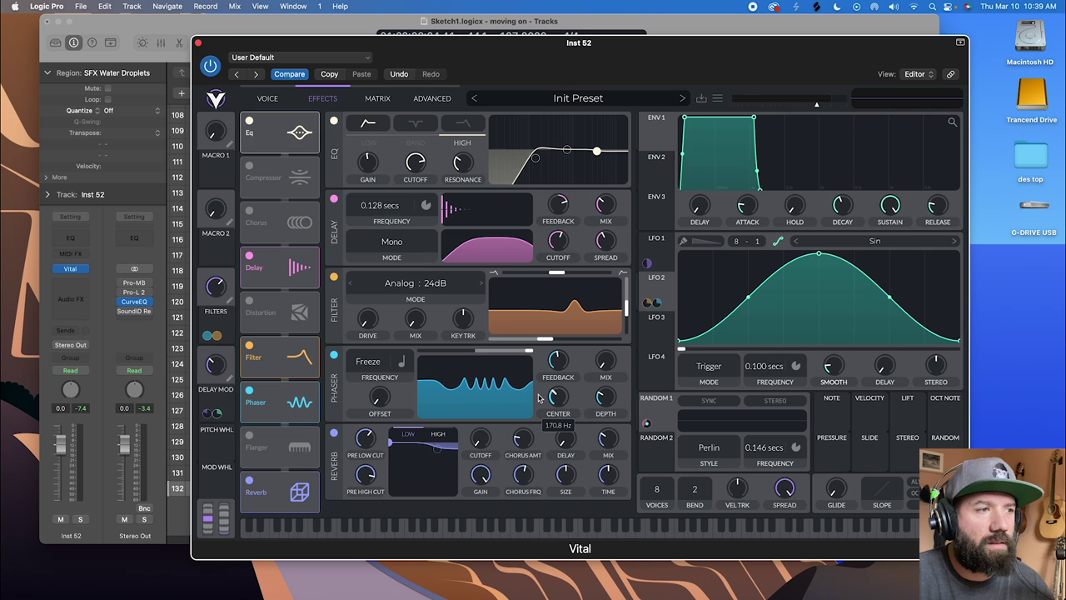
- Enable the flanger, set its frequency to Freeze and its offset to about 336.4, and adjust its feedback
{"action": "left_click", "coordinate": [250, 436]}
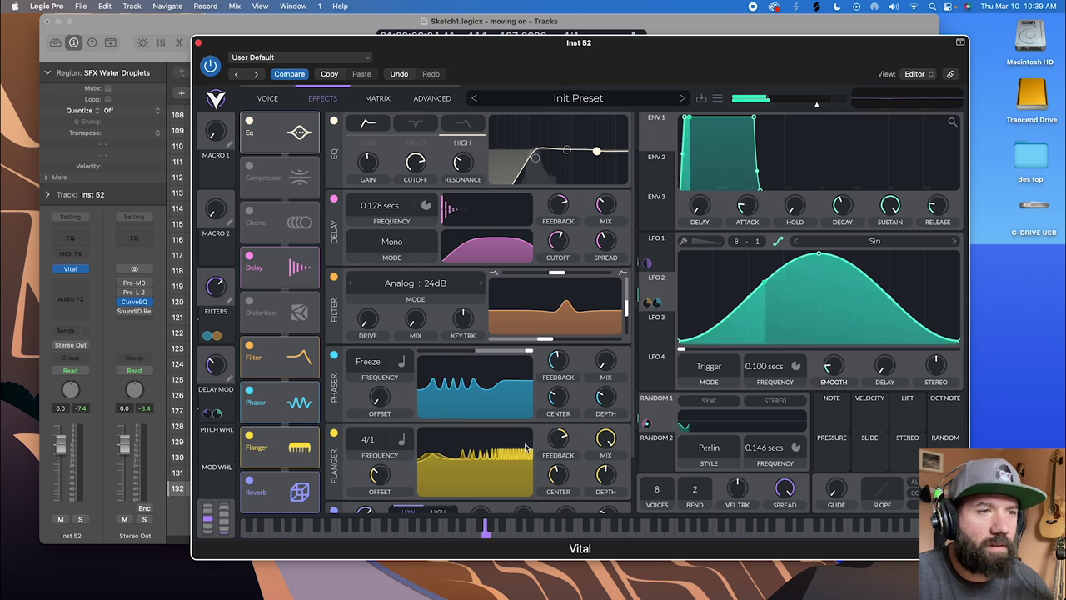
{"action": "left_click", "coordinate": [371, 442]}
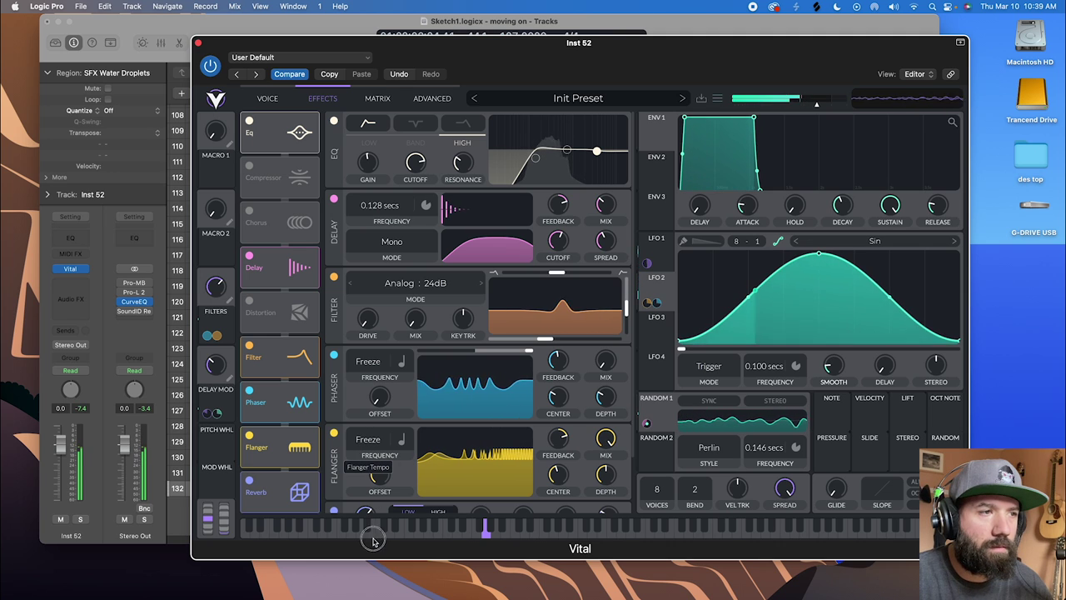
{"action": "left_click_drag", "start_coordinate": [379, 481], "coordinate": [387, 455]}
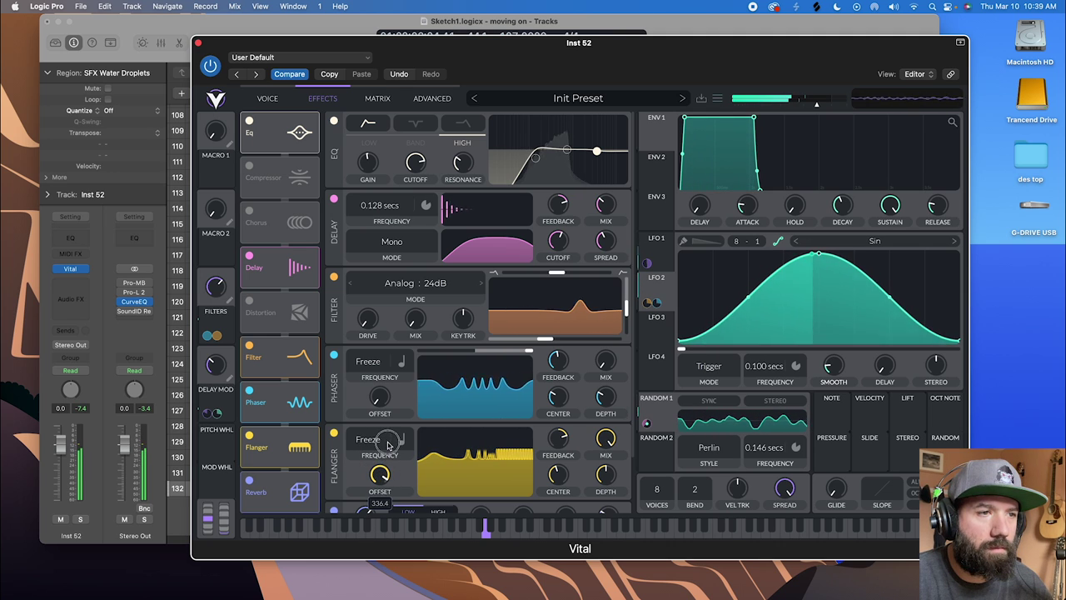
{"action": "mouse_move", "coordinate": [555, 443]}
{"action": "left_mouse_down"}
{"action": "mouse_move", "coordinate": [581, 431]}
{"action": "mouse_move", "coordinate": [553, 447]}
{"action": "left_mouse_up"}
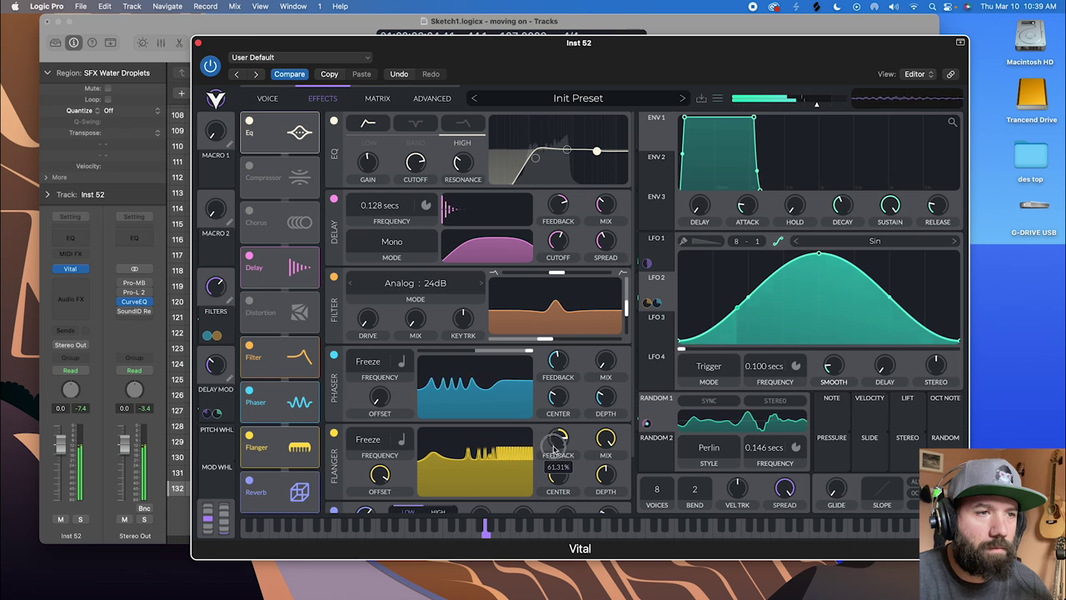
- Lower the flanger's center and modulate it with Random 2
{"action": "mouse_move", "coordinate": [557, 479]}
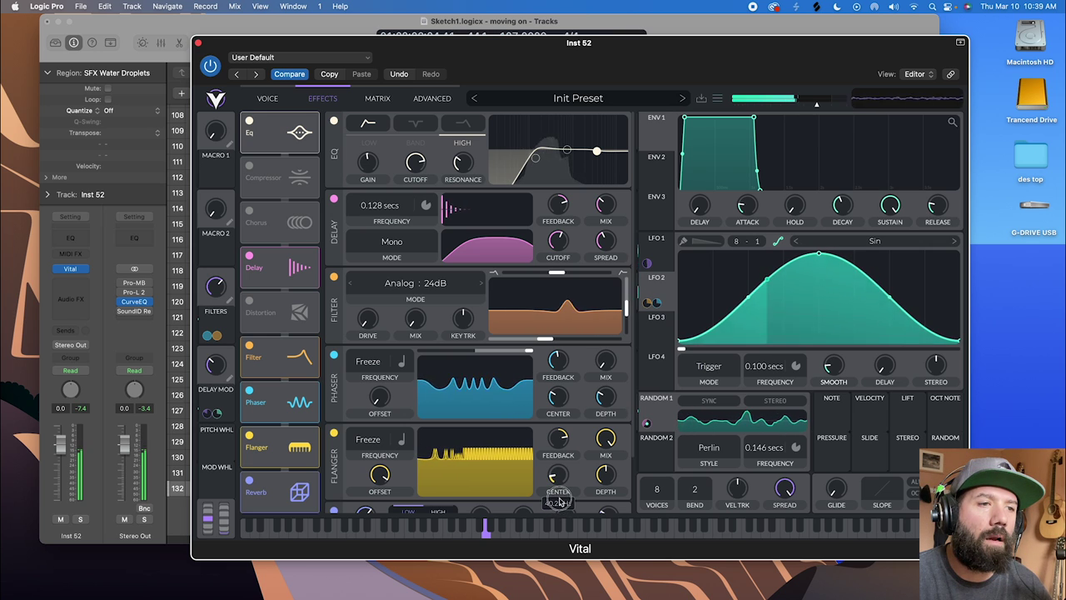
{"action": "left_click", "coordinate": [665, 455]}
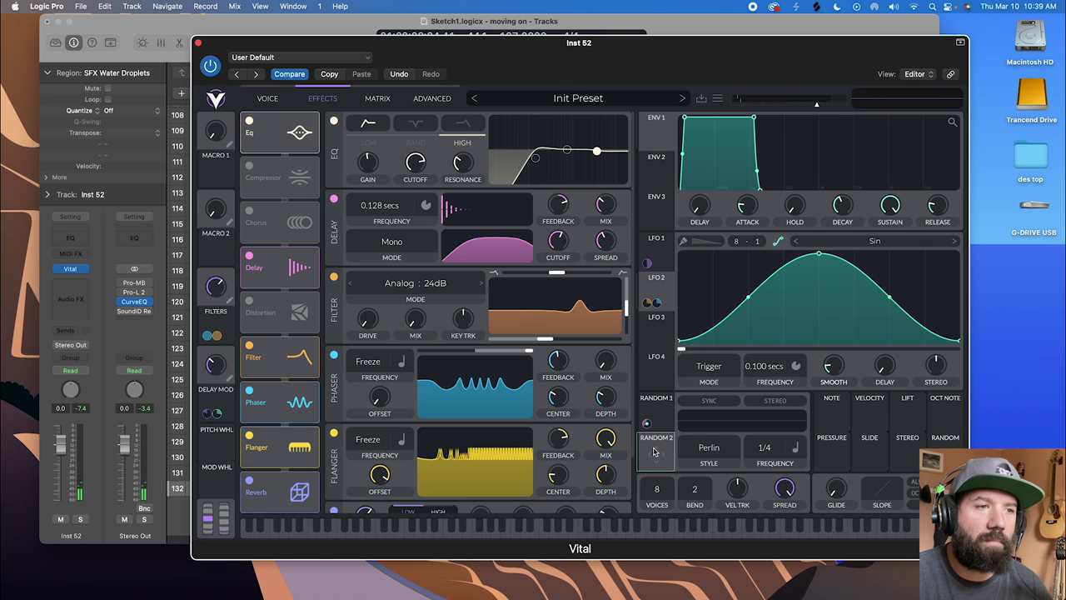
{"action": "left_click_drag", "start_coordinate": [654, 451], "coordinate": [559, 469]}
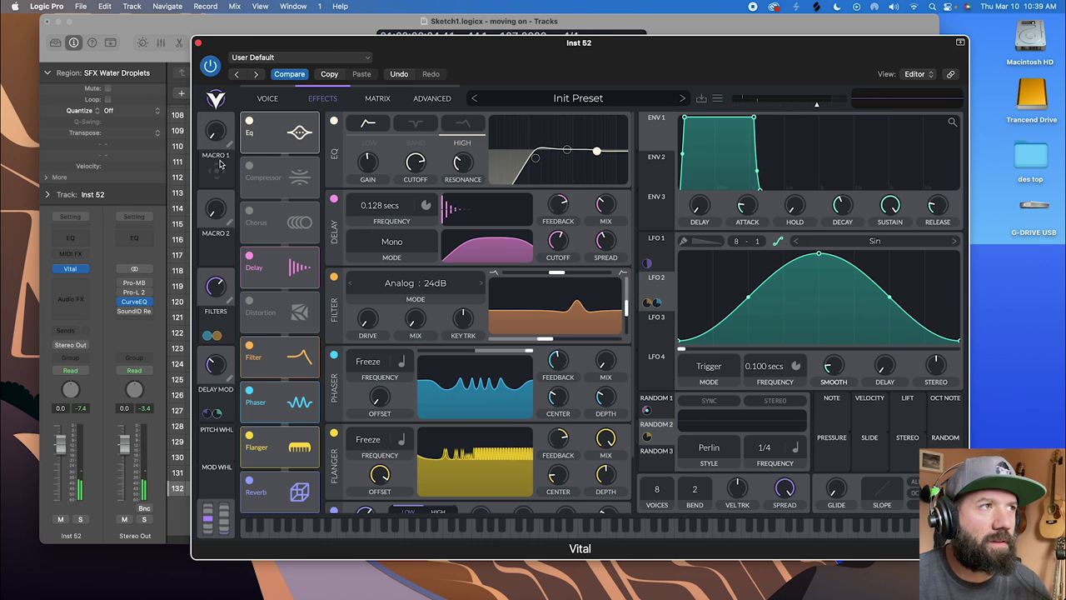
- Zero the flanger's mix, control it with Macro 1, and rename that macro FLANG
{"action": "left_click_drag", "start_coordinate": [606, 438], "coordinate": [626, 538]}
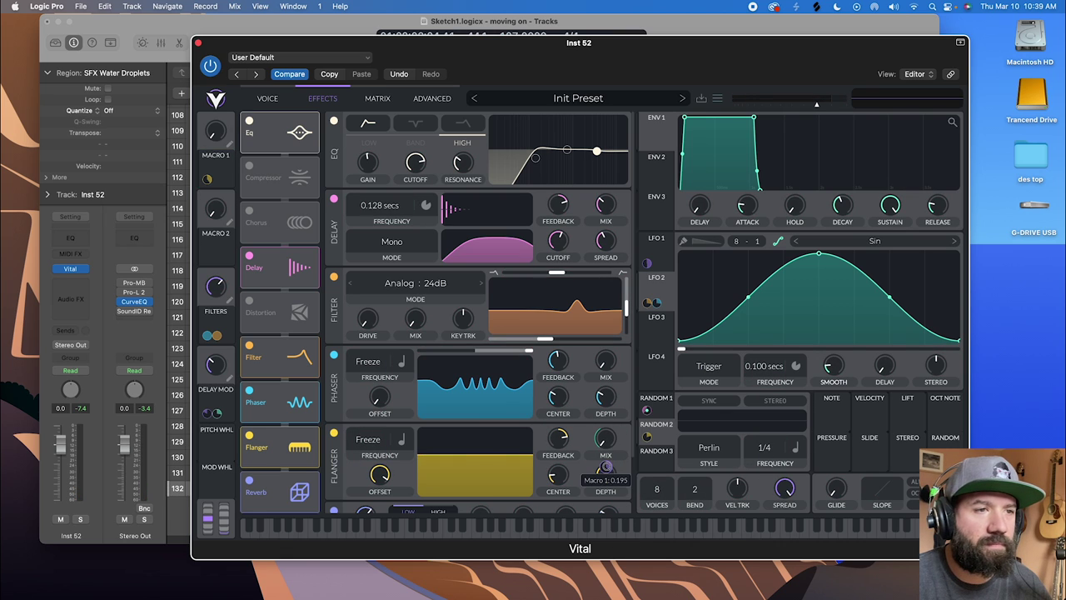
{"action": "left_click_drag", "start_coordinate": [215, 137], "coordinate": [221, 79]}
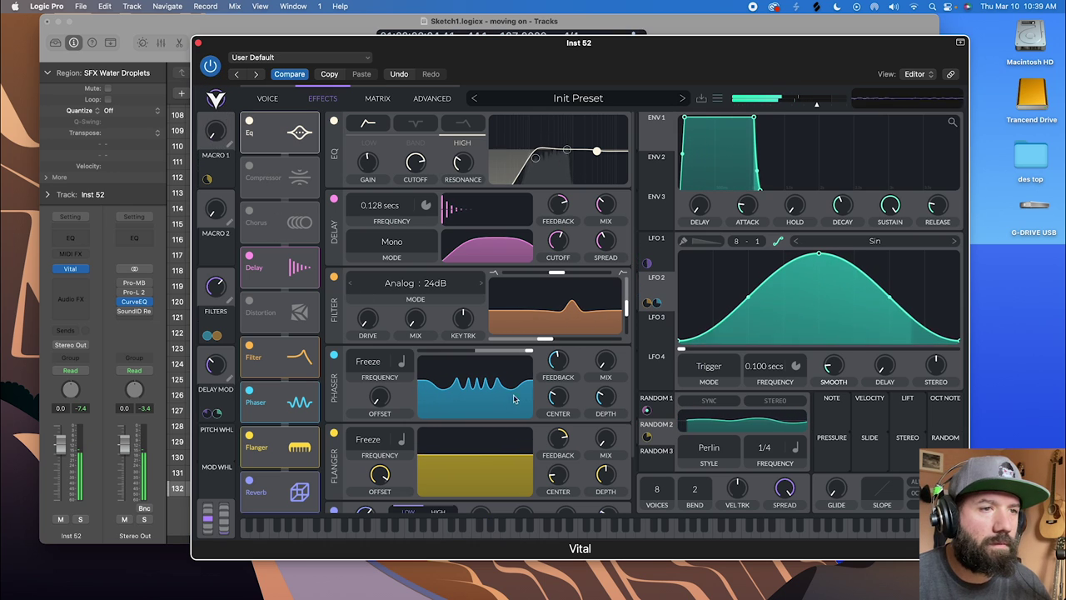
{"action": "mouse_move", "coordinate": [606, 456]}
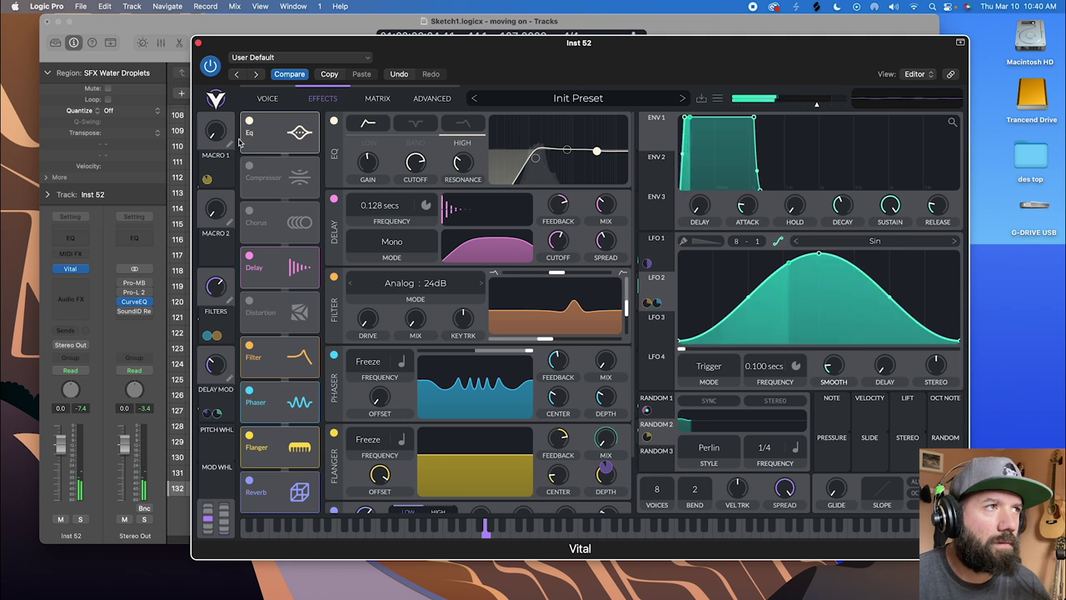
{"action": "mouse_move", "coordinate": [218, 136]}
{"action": "left_mouse_down"}
{"action": "mouse_move", "coordinate": [221, 88]}
{"action": "mouse_move", "coordinate": [237, 146]}
{"action": "left_mouse_up"}
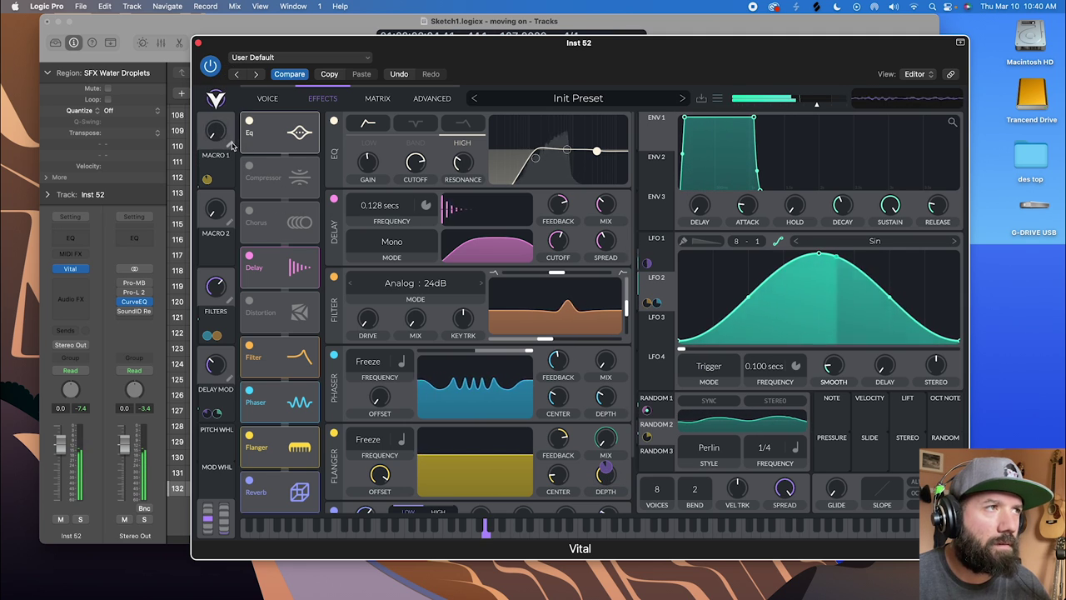
{"action": "left_click", "coordinate": [230, 143]}
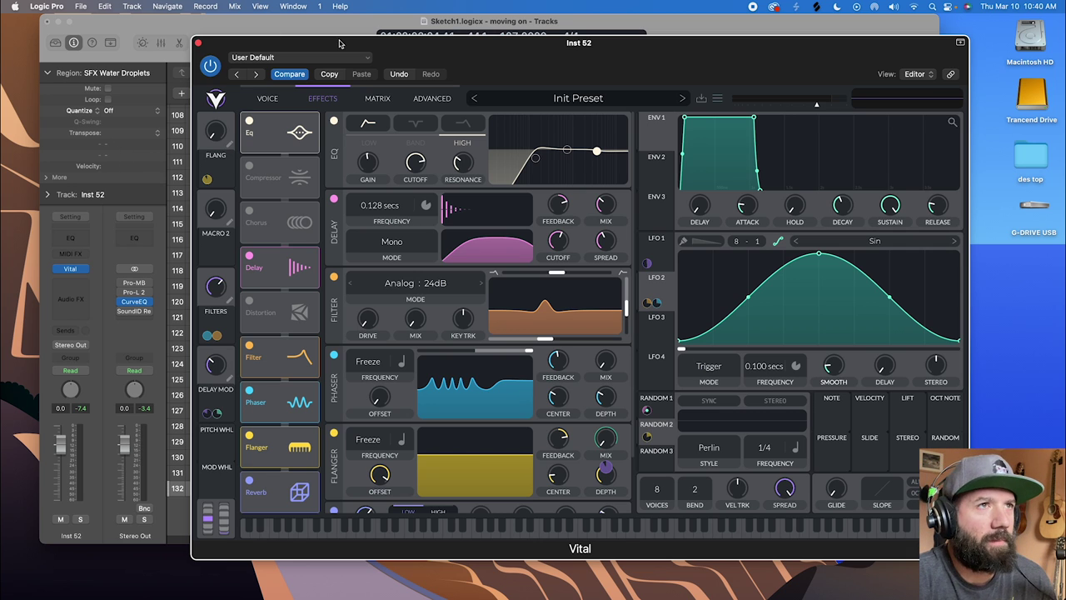
- Move the synth window off the Logic Pro arrangement and turn on the cycle range
{"action": "left_click_drag", "start_coordinate": [624, 62], "coordinate": [2, 50]}
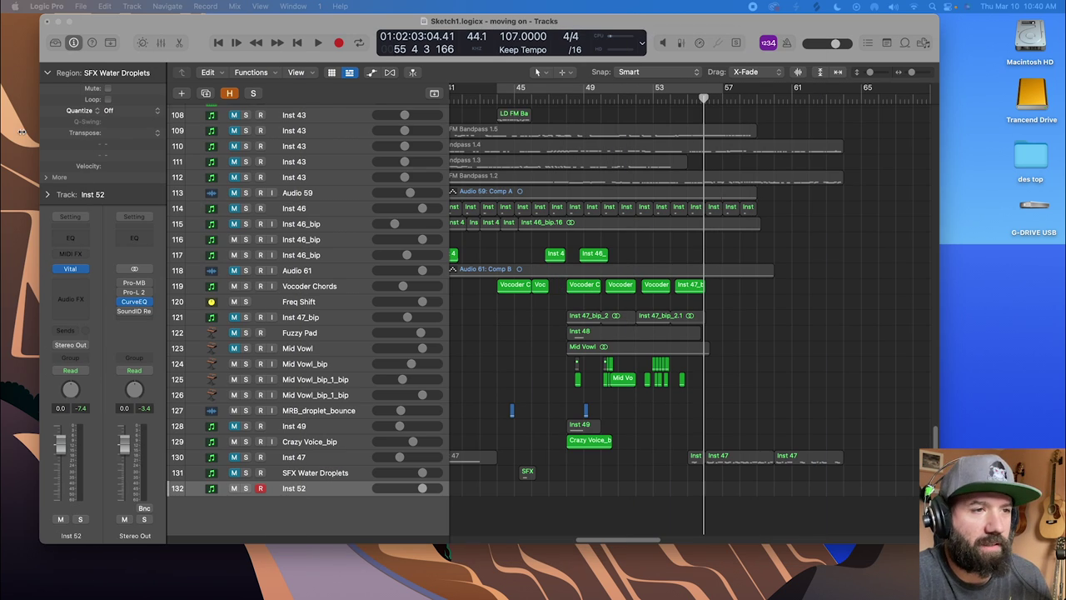
{"action": "scroll", "coordinate": [580, 389], "scroll_direction": "down", "scroll_amount": 1}
{"action": "key", "text": "super+Left"}
{"action": "key", "text": "super+Left"}
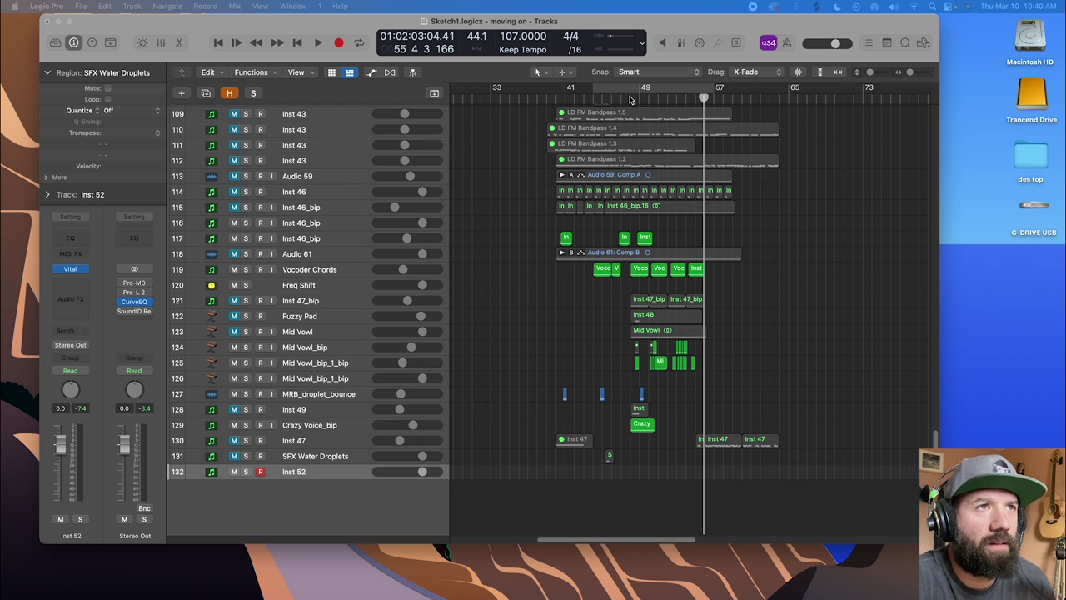
{"action": "left_click", "coordinate": [625, 90]}
{"action": "key", "text": "super+Right"}
{"action": "key", "text": "super+Right"}
{"action": "key", "text": "super+Right"}
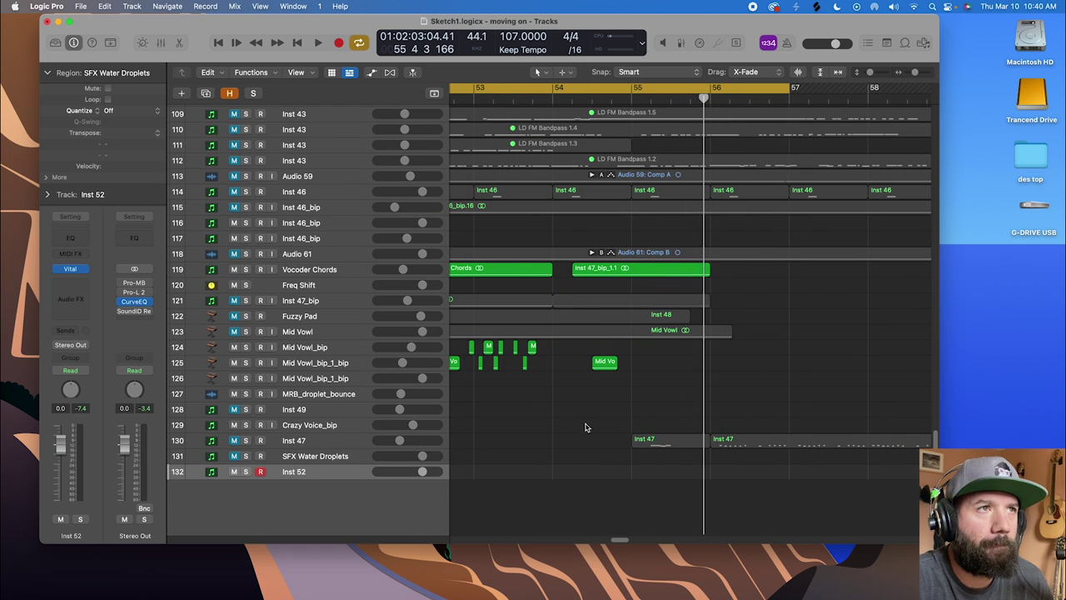
- Copy the SFX Water Droplets region at bar 45 onto the Inst 52 track and audition it within the arrangement
{"action": "key", "text": "space"}
{"action": "key", "text": "super+Left"}
{"action": "key", "text": "super+Left"}
{"action": "key", "text": "super+Left"}
{"action": "scroll", "coordinate": [580, 408], "scroll_direction": "left", "scroll_amount": 2}
{"action": "left_click_drag", "start_coordinate": [572, 458], "coordinate": [576, 472]}
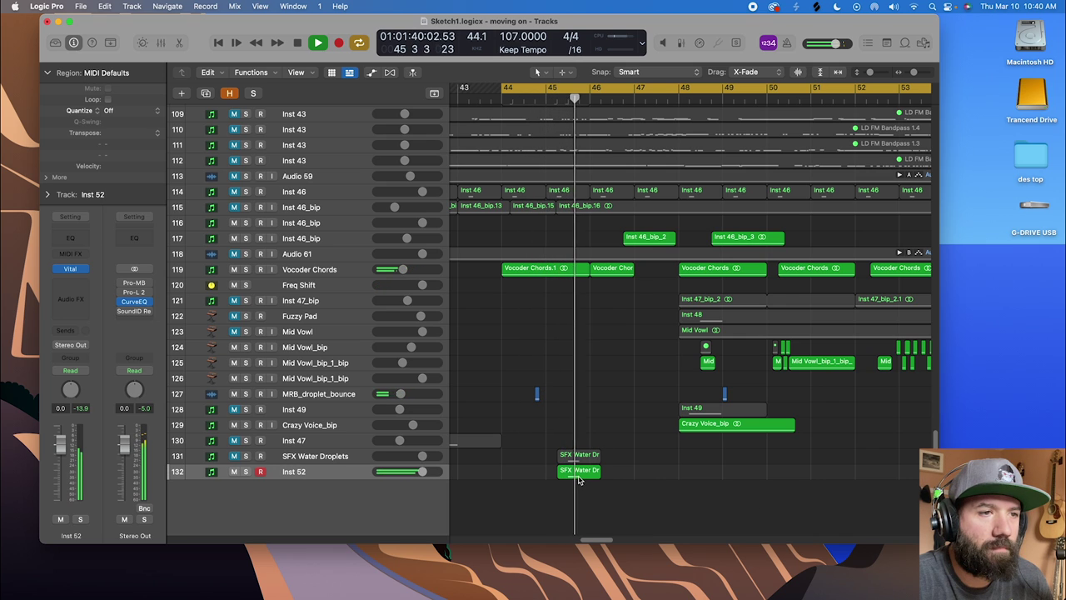
{"action": "key", "text": "space"}
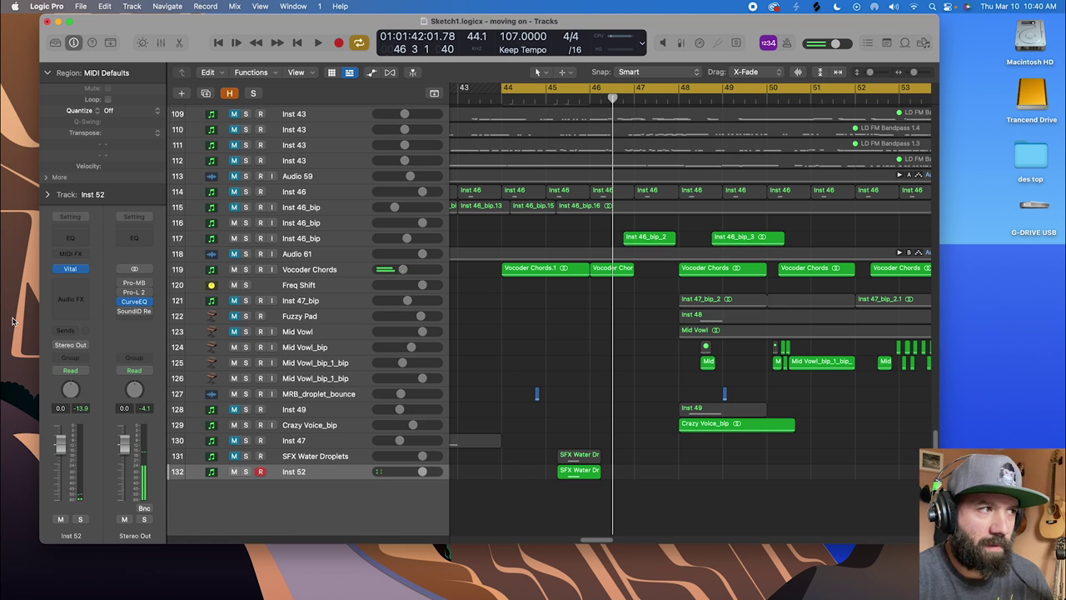
- Add a Bus 1 (Gold Plate) send at -15.3 dB to Inst 52 and lower the track's volume to -1.4 dB during playback
{"action": "left_click", "coordinate": [74, 331]}
{"action": "mouse_move", "coordinate": [81, 350]}
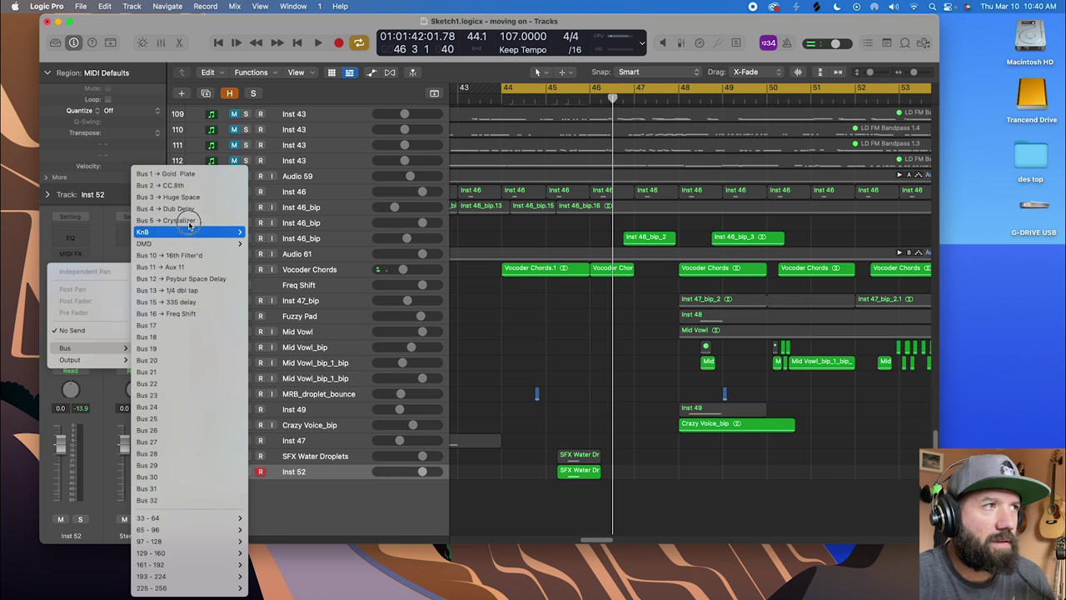
{"action": "left_click", "coordinate": [190, 173]}
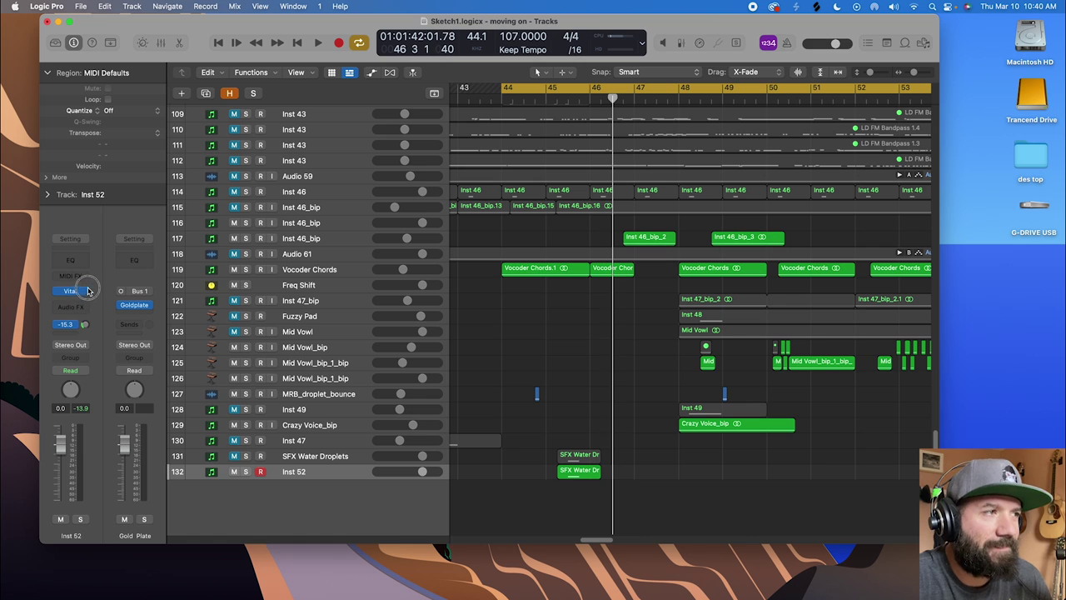
{"action": "key", "text": "space"}
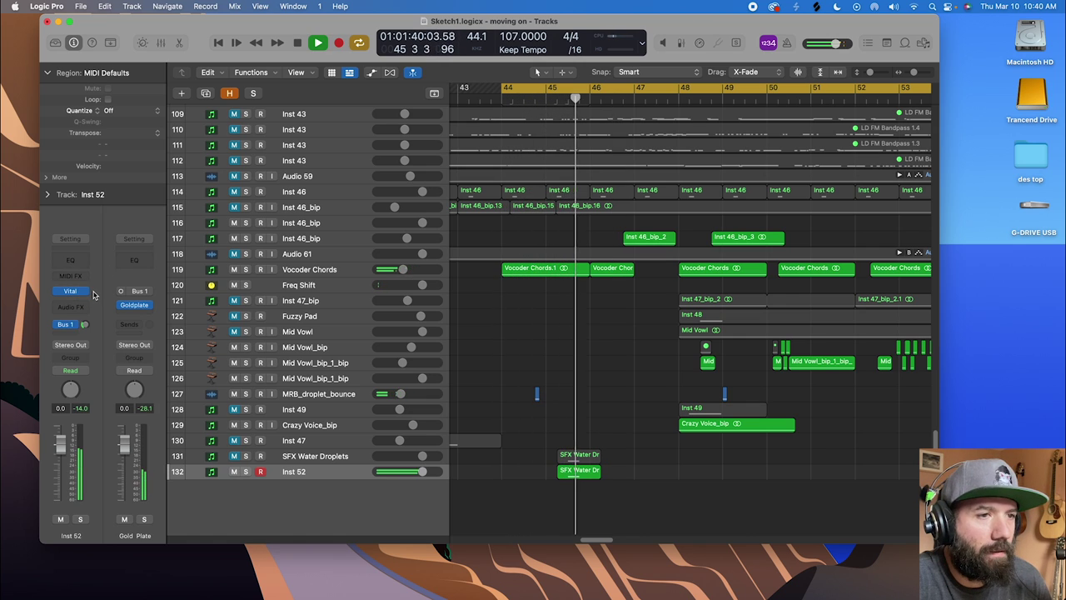
{"action": "left_click_drag", "start_coordinate": [65, 444], "coordinate": [60, 451]}
{"action": "key", "text": "space"}
- Insert the ColourCopy delay in stereo as an audio effect on the Inst 52 track
{"action": "left_click", "coordinate": [75, 307]}
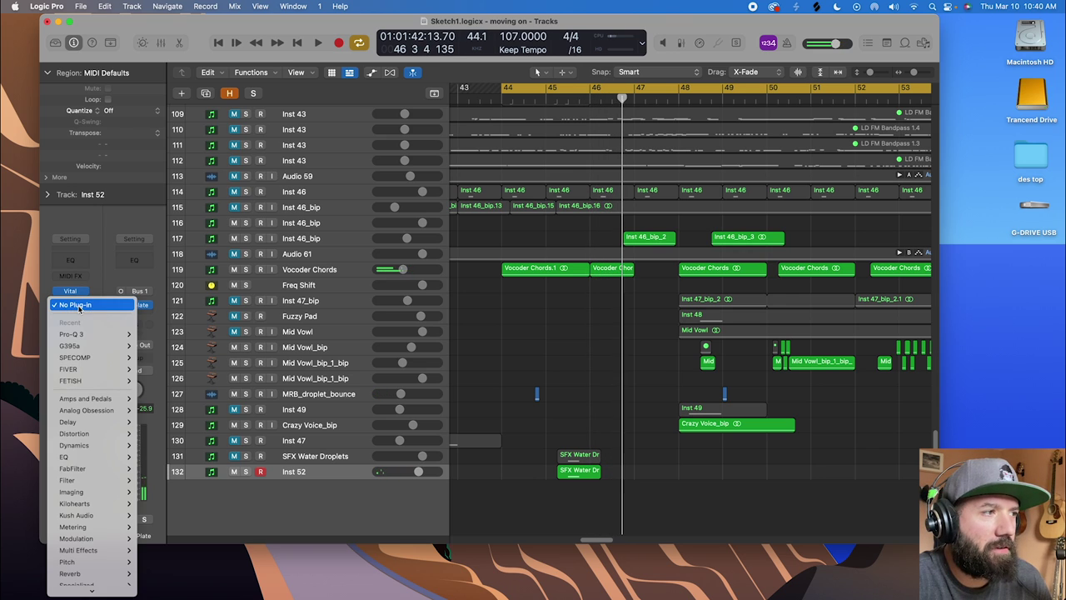
{"action": "mouse_move", "coordinate": [67, 421]}
{"action": "mouse_move", "coordinate": [166, 421]}
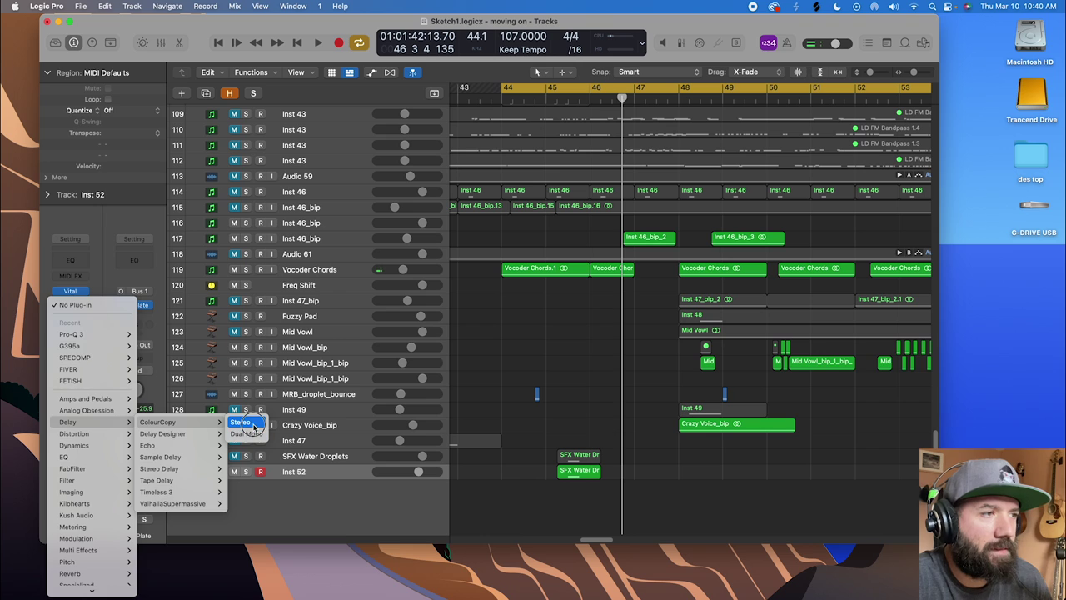
{"action": "left_click", "coordinate": [253, 427]}
{"action": "left_click_drag", "start_coordinate": [717, 194], "coordinate": [618, 136]}
- Adjust ColourCopy's feedback colour while auditioning the droplets within the arrangement
{"action": "key", "text": "space"}
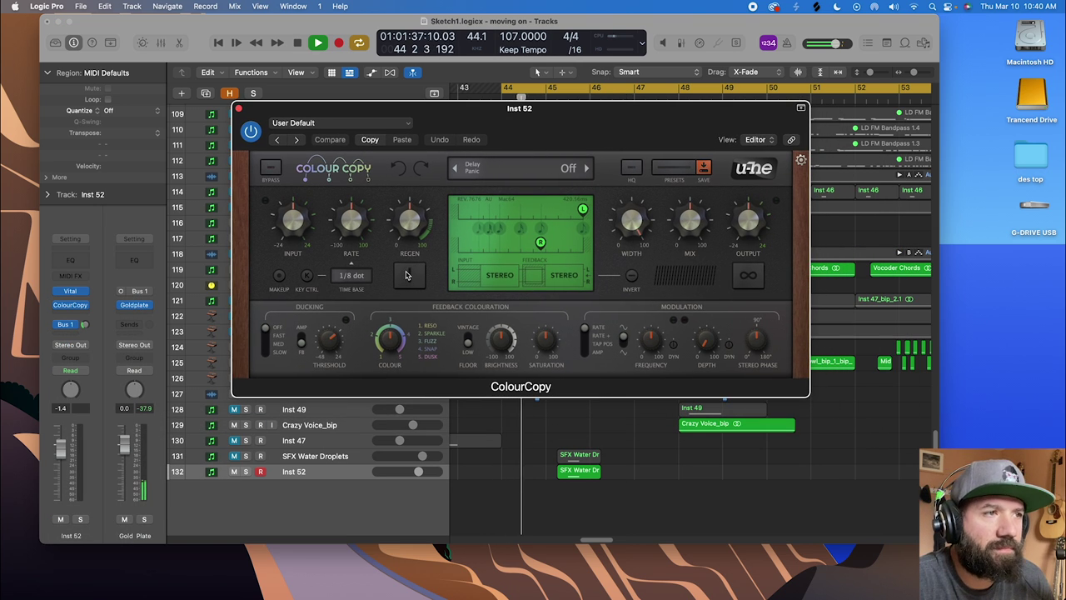
{"action": "left_click_drag", "start_coordinate": [390, 341], "coordinate": [390, 352]}
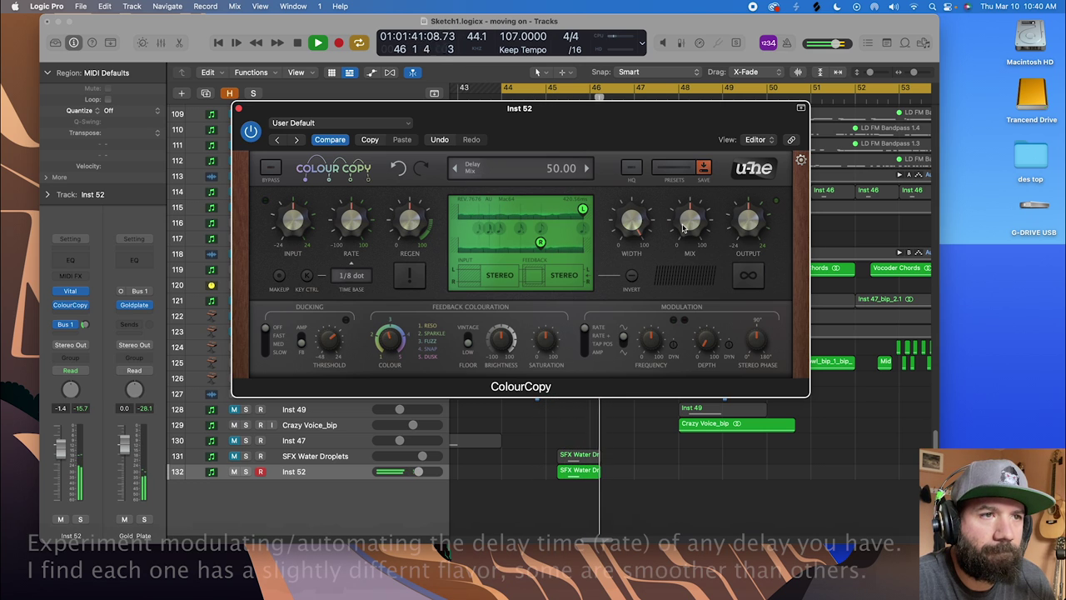
{"action": "key", "text": "space"}
{"action": "left_click_drag", "start_coordinate": [641, 132], "coordinate": [658, 116]}
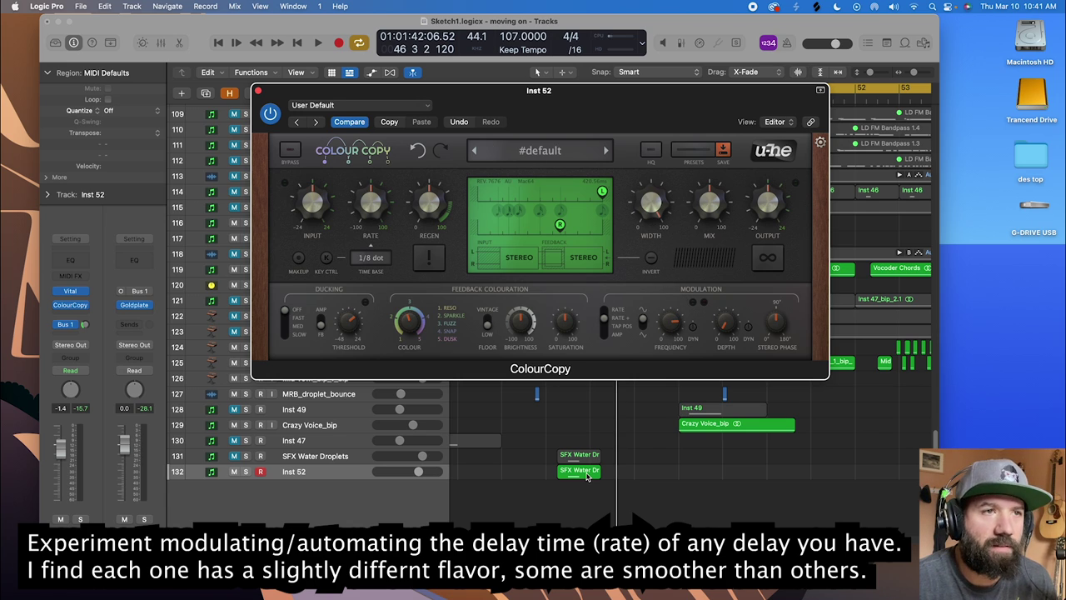
- Solo the Inst 52 track and set ColourCopy's modulation frequency to 53.50 and depth to 69
{"action": "left_click", "coordinate": [245, 472]}
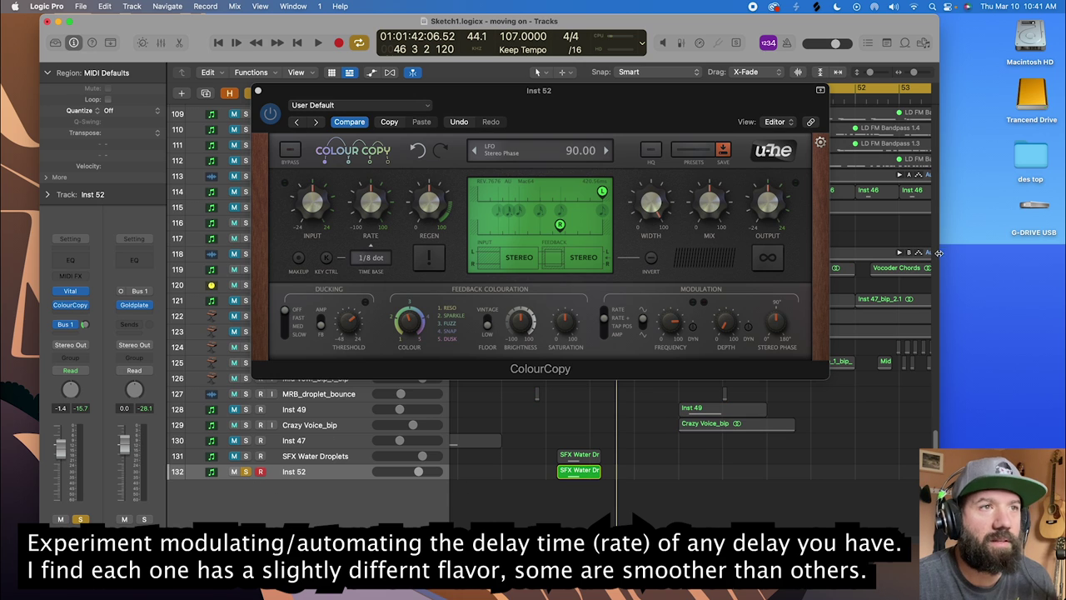
{"action": "left_click_drag", "start_coordinate": [634, 113], "coordinate": [699, 111]}
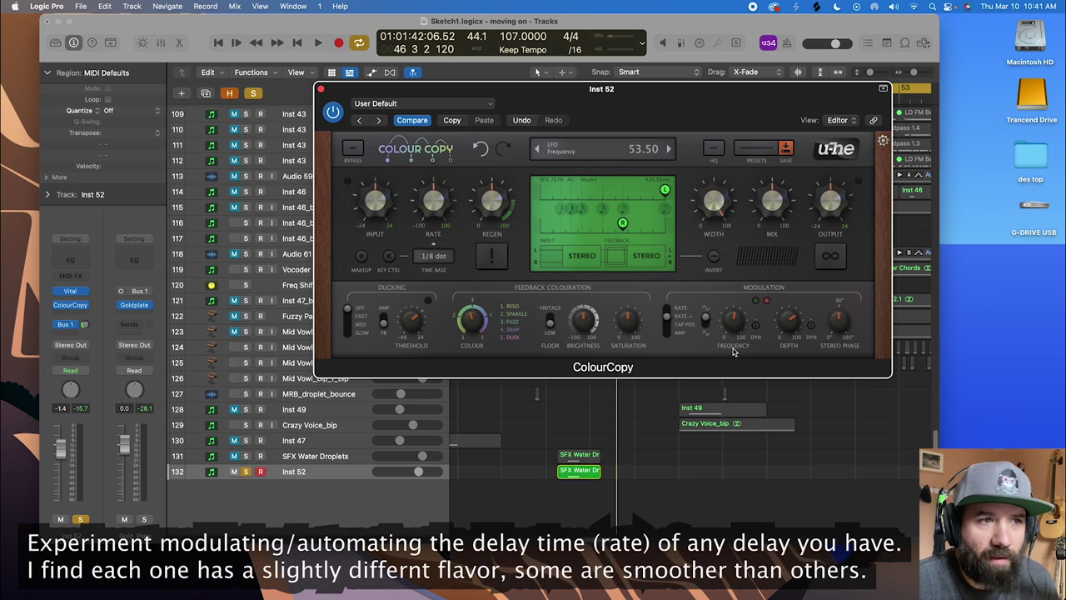
{"action": "key", "text": "space"}
{"action": "key", "text": "space"}
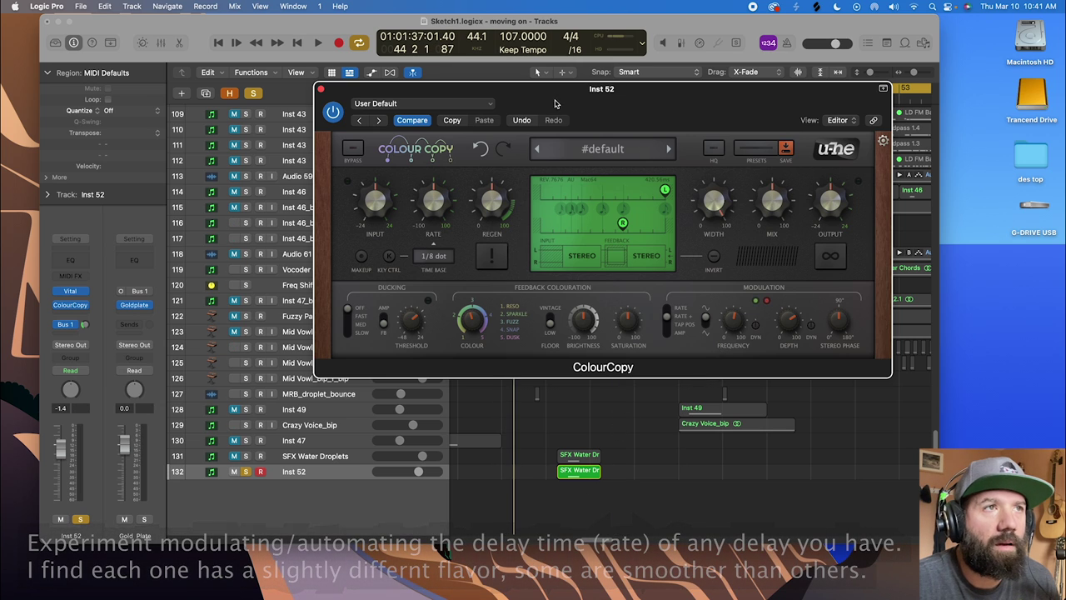
- Turn off the cycle range and audition the soloed SFX Water Droplets region with the modulated delay
{"action": "left_click_drag", "start_coordinate": [557, 99], "coordinate": [554, 156]}
{"action": "left_click", "coordinate": [567, 88]}
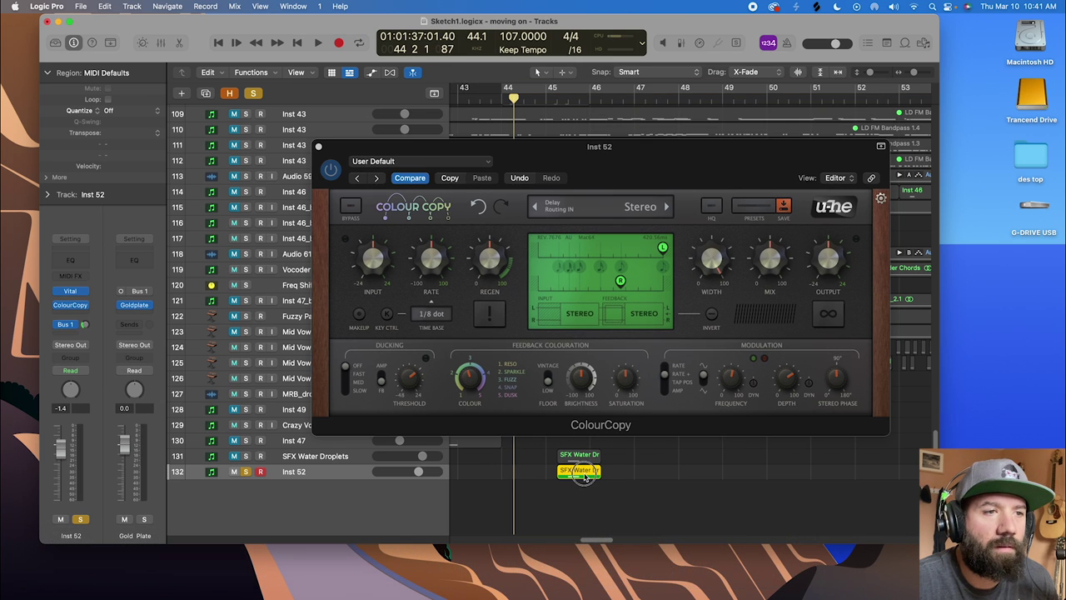
{"action": "key", "text": "space"}
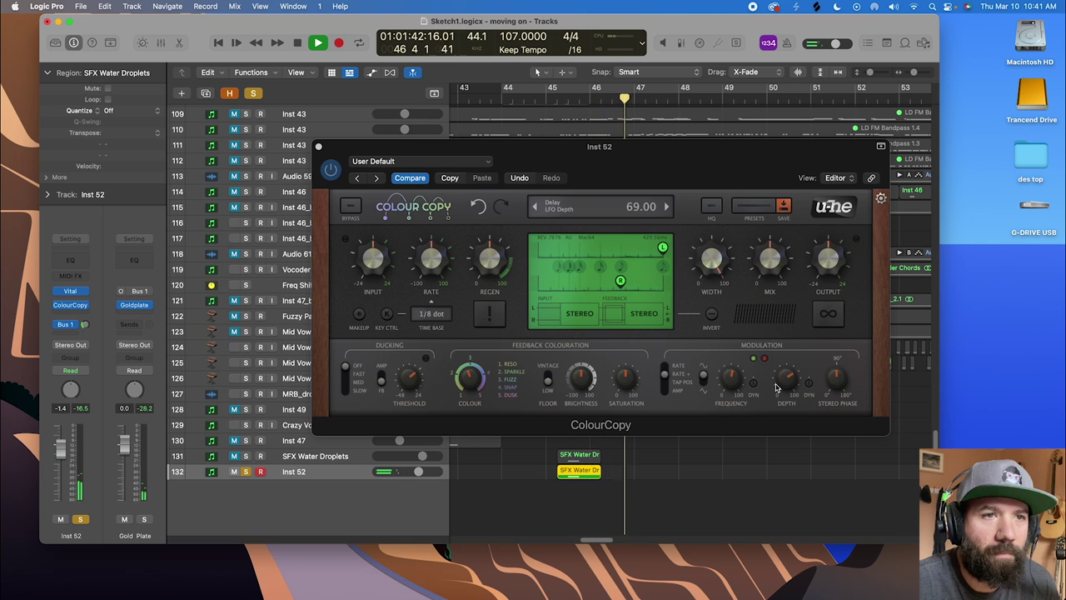
{"action": "key", "text": "space"}
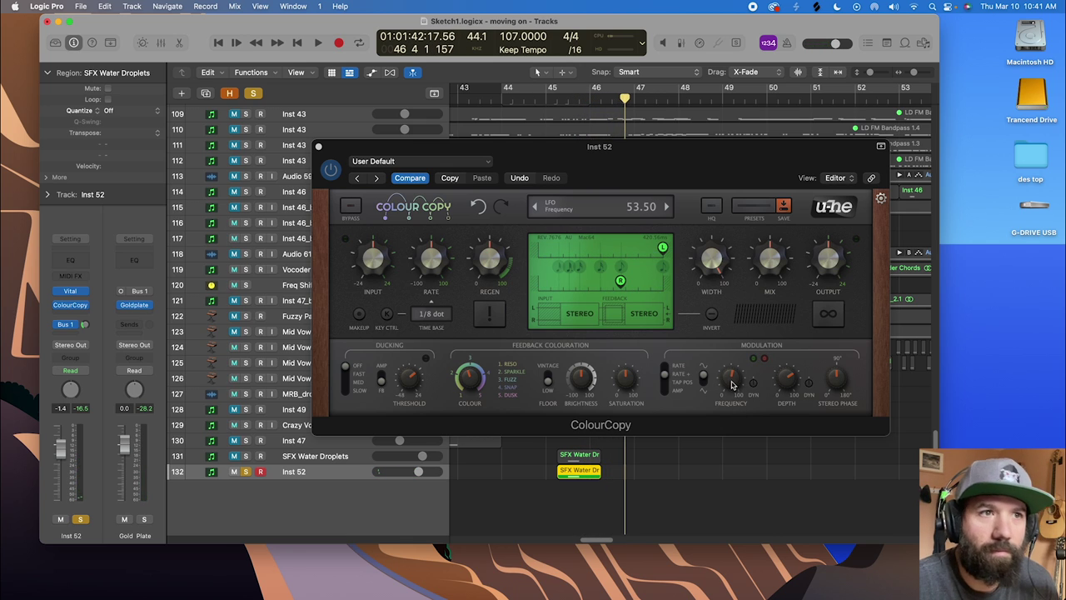
- Lower ColourCopy's modulation frequency to 40 while auditioning the soloed droplets
{"action": "left_click_drag", "start_coordinate": [733, 384], "coordinate": [738, 420]}
{"action": "key", "text": "space"}
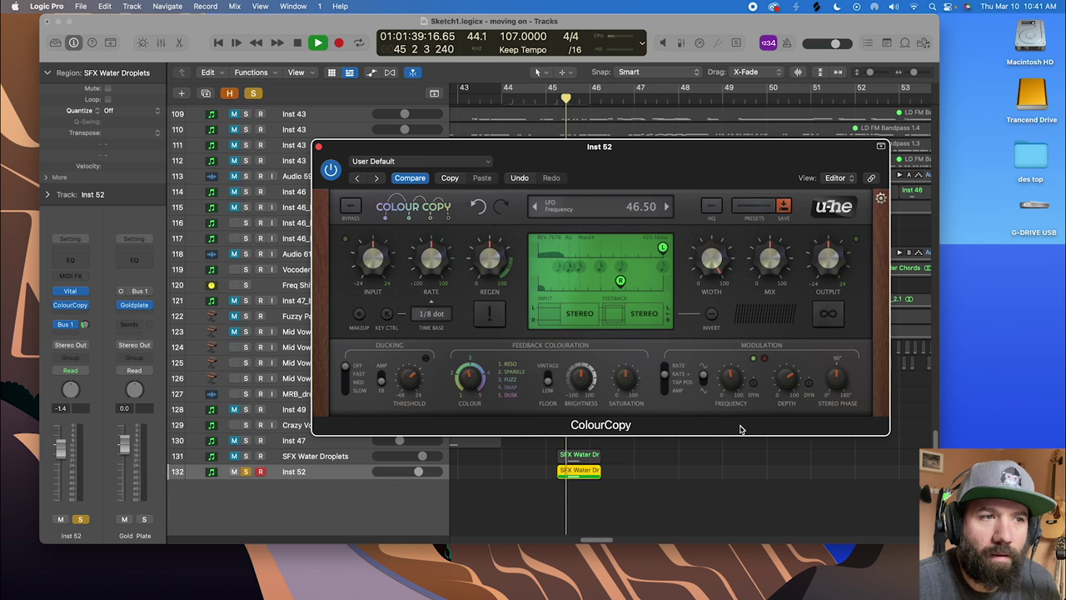
{"action": "left_click_drag", "start_coordinate": [735, 392], "coordinate": [730, 386]}
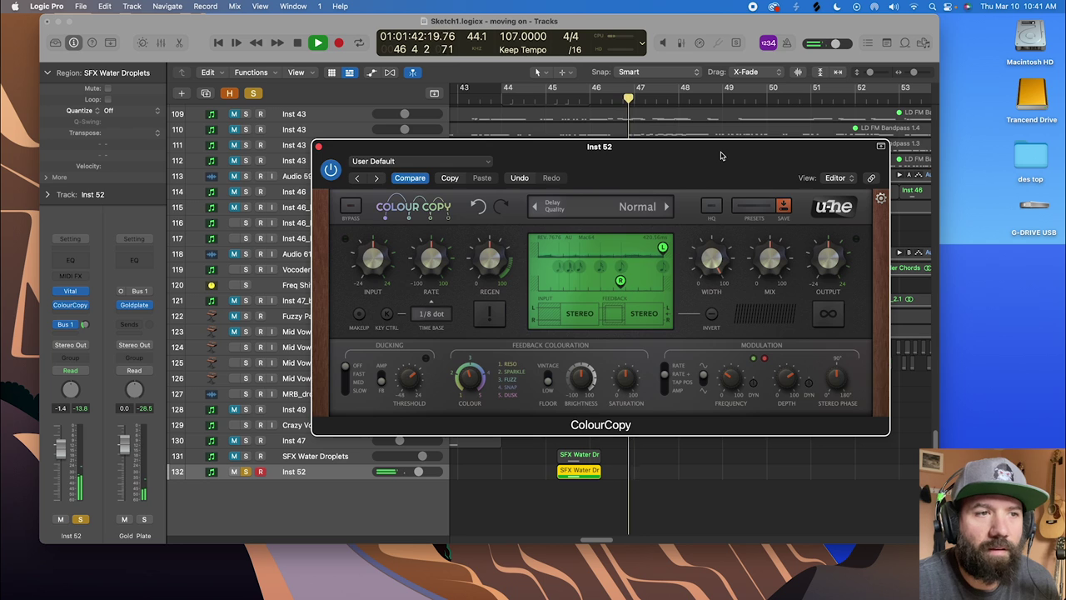
- Show track automation, put Inst 52 in Touch mode and display its ColourCopy Frequency parameter
{"action": "left_click_drag", "start_coordinate": [721, 156], "coordinate": [520, 43]}
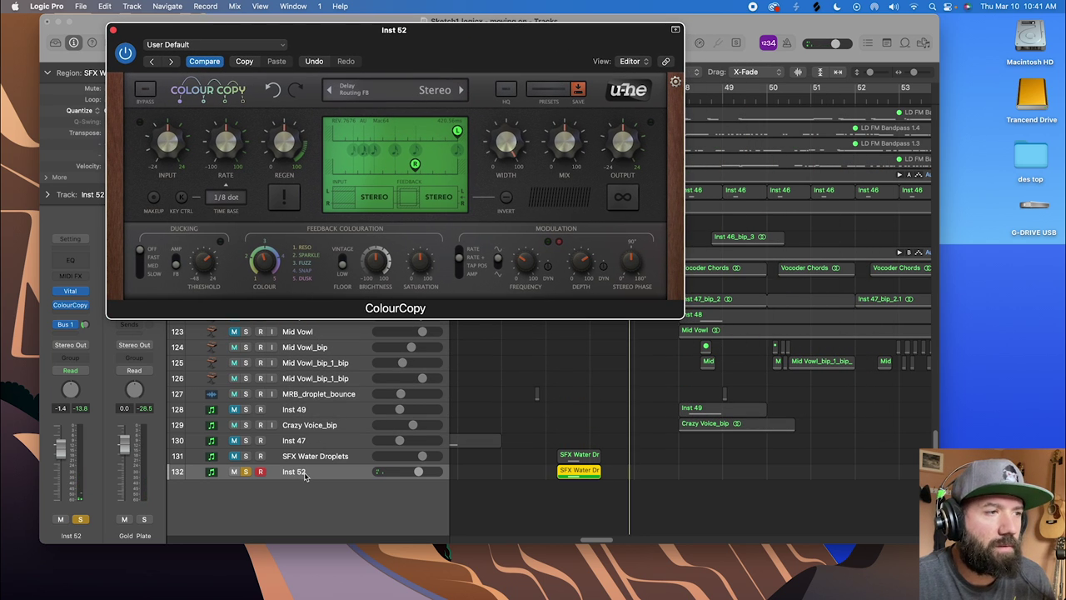
{"action": "key", "text": "a"}
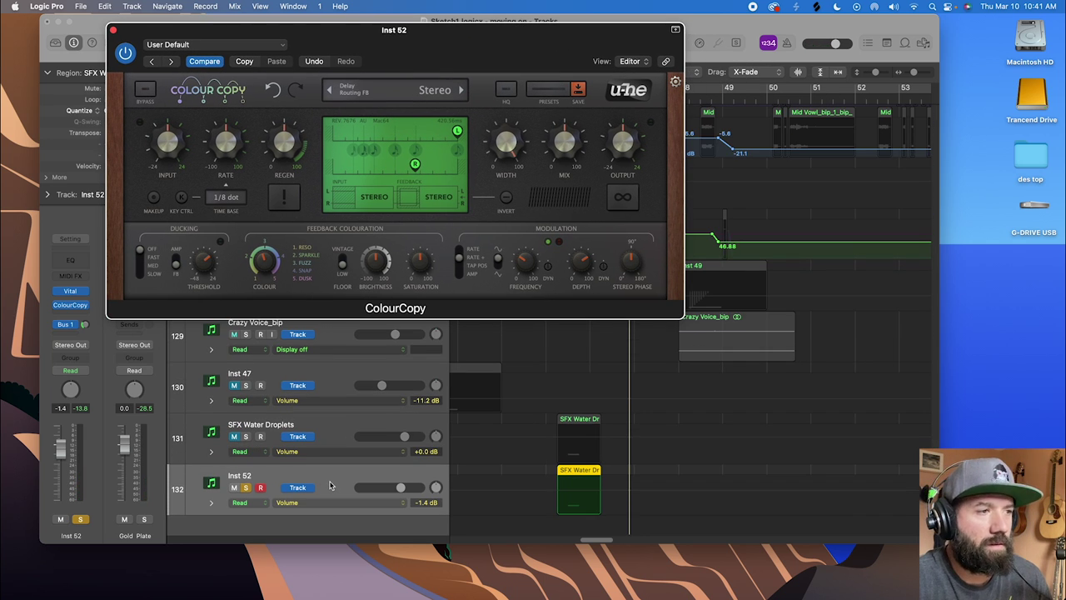
{"action": "key", "text": "ctrl+super+t"}
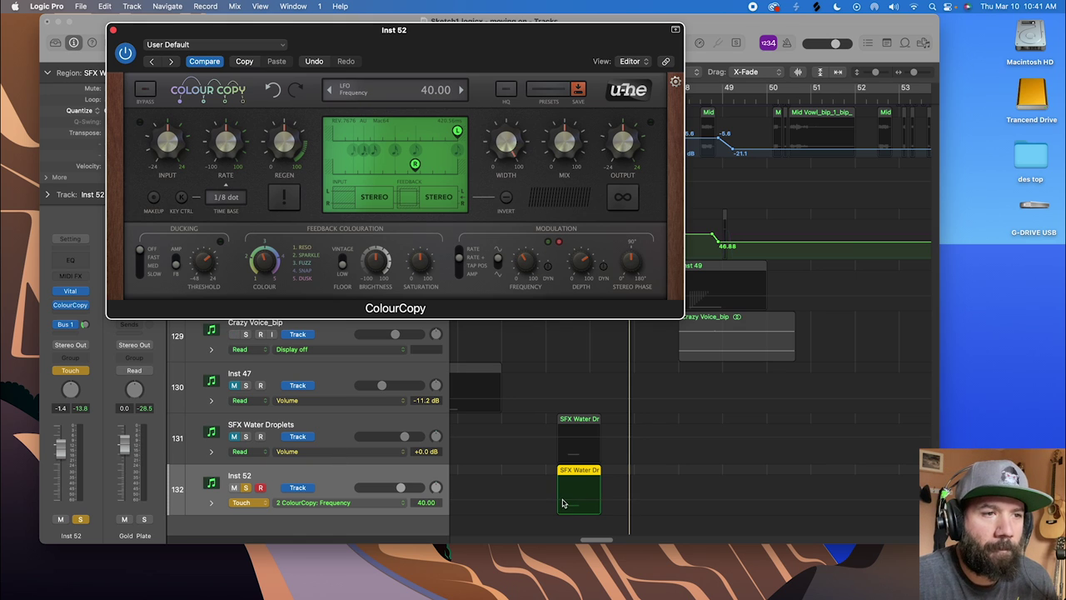
- Draw frequency automation at 40 around the bar 45 region rising to 64.65 after it, and copy the region with automation to bar 48
{"action": "left_click", "coordinate": [546, 504]}
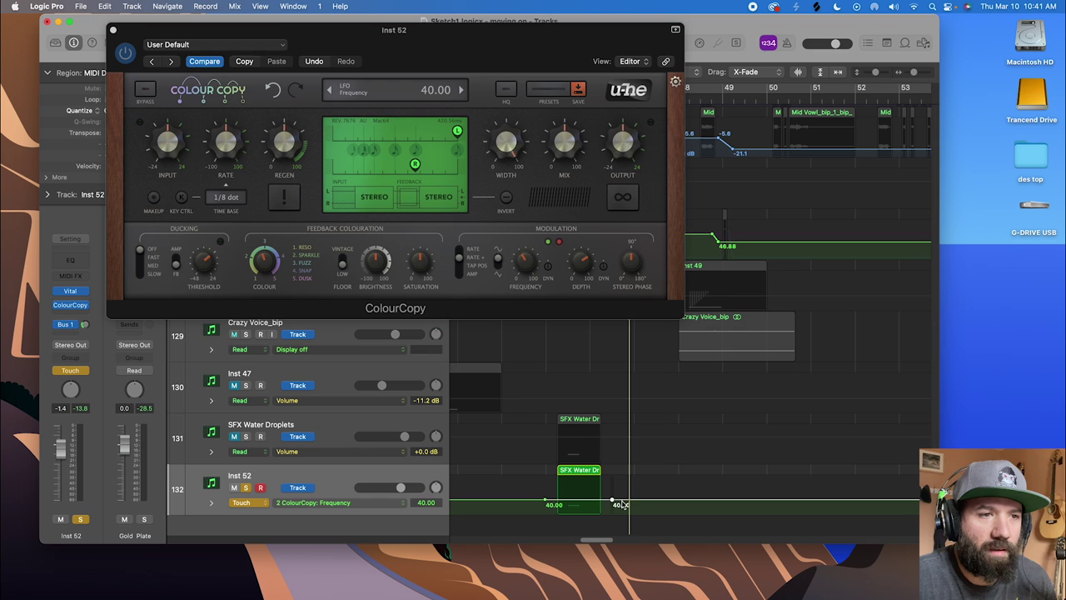
{"action": "left_click_drag", "start_coordinate": [667, 500], "coordinate": [668, 491]}
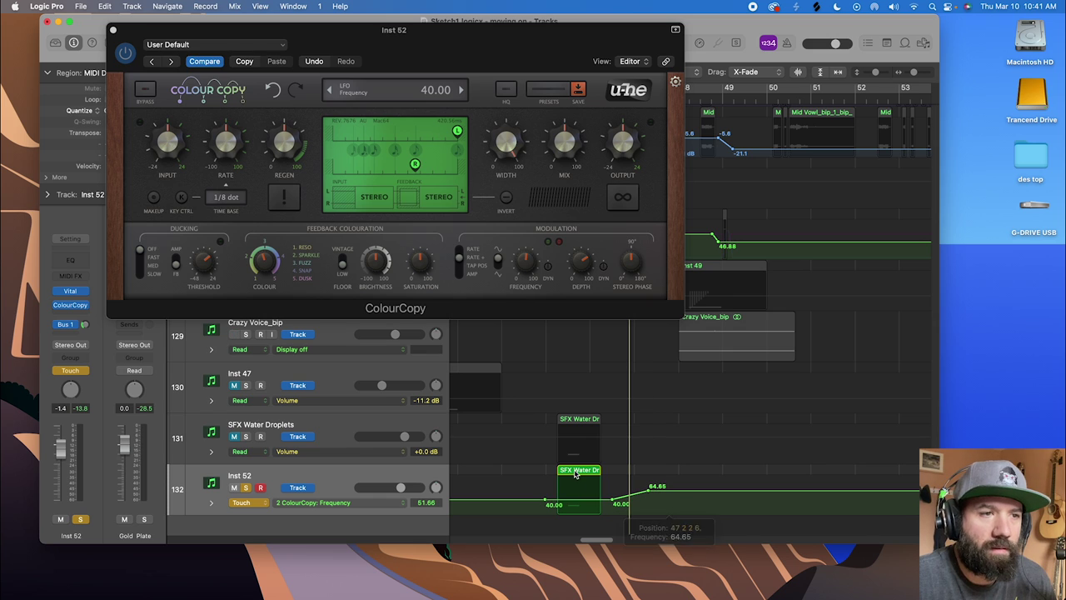
{"action": "left_click_drag", "start_coordinate": [579, 471], "coordinate": [702, 472]}
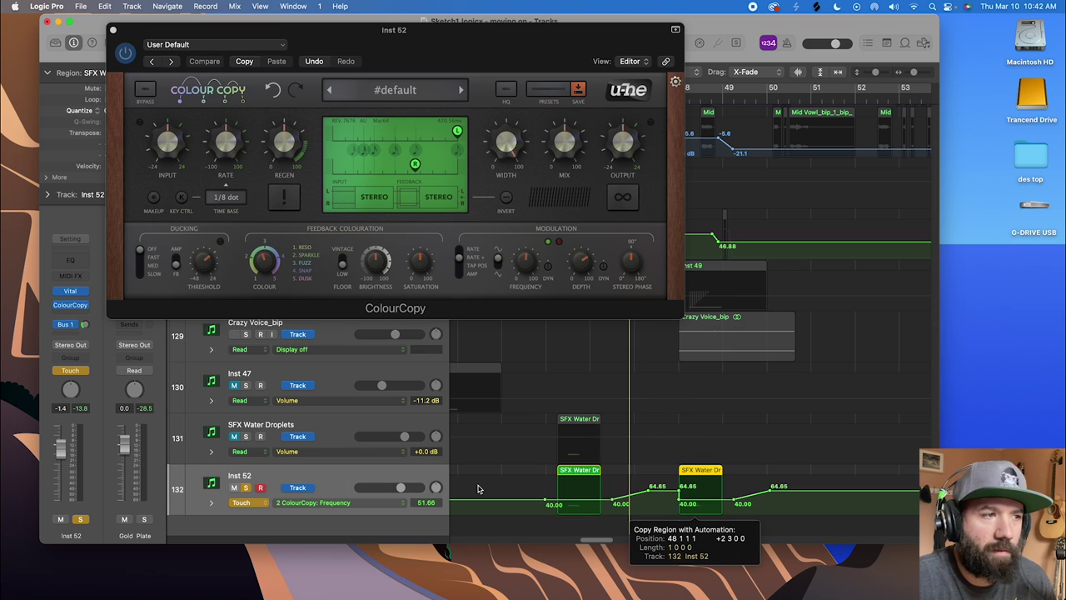
- Set Inst 52's automation to Read, unsolo the track, and audition both droplet regions in the arrangement
{"action": "left_click", "coordinate": [244, 504]}
{"action": "left_click", "coordinate": [242, 490]}
{"action": "key", "text": "space"}
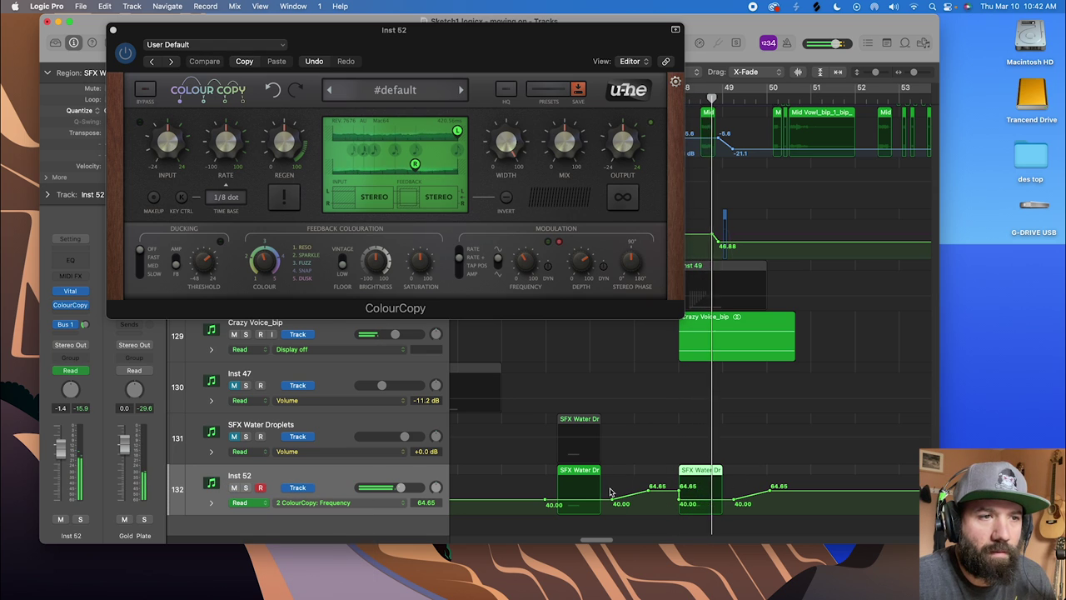
{"action": "key", "text": "space"}
{"action": "left_click", "coordinate": [583, 474]}
{"action": "key", "text": "space"}
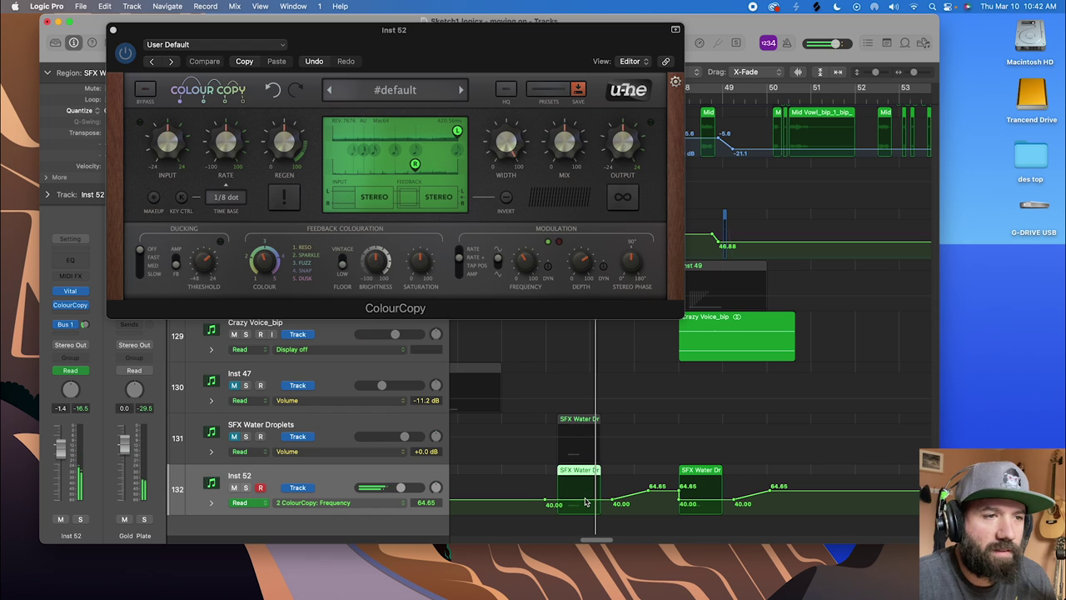
- Set the frequency automation to 74.24 over the bar 45 region and 35.90 over the bar 48 region
{"action": "left_click_drag", "start_coordinate": [586, 501], "coordinate": [586, 489]}
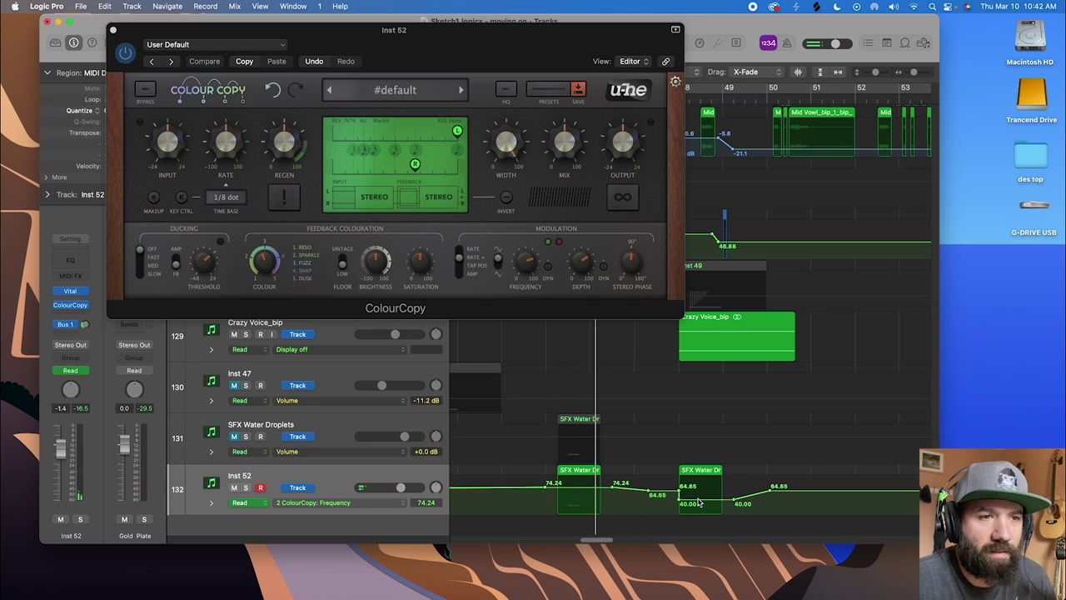
{"action": "left_click_drag", "start_coordinate": [699, 501], "coordinate": [700, 504]}
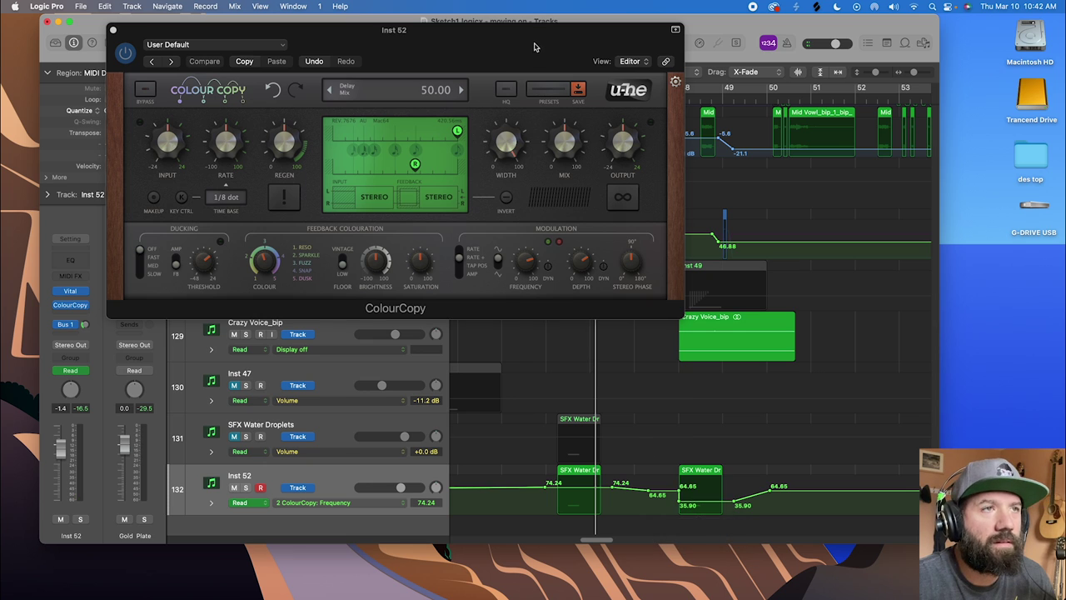
- Move the delay window aside and play the arrangement from bar 44 to audition the automated delay on both droplet regions
{"action": "left_click_drag", "start_coordinate": [537, 42], "coordinate": [253, 122]}
{"action": "left_click", "coordinate": [504, 100]}
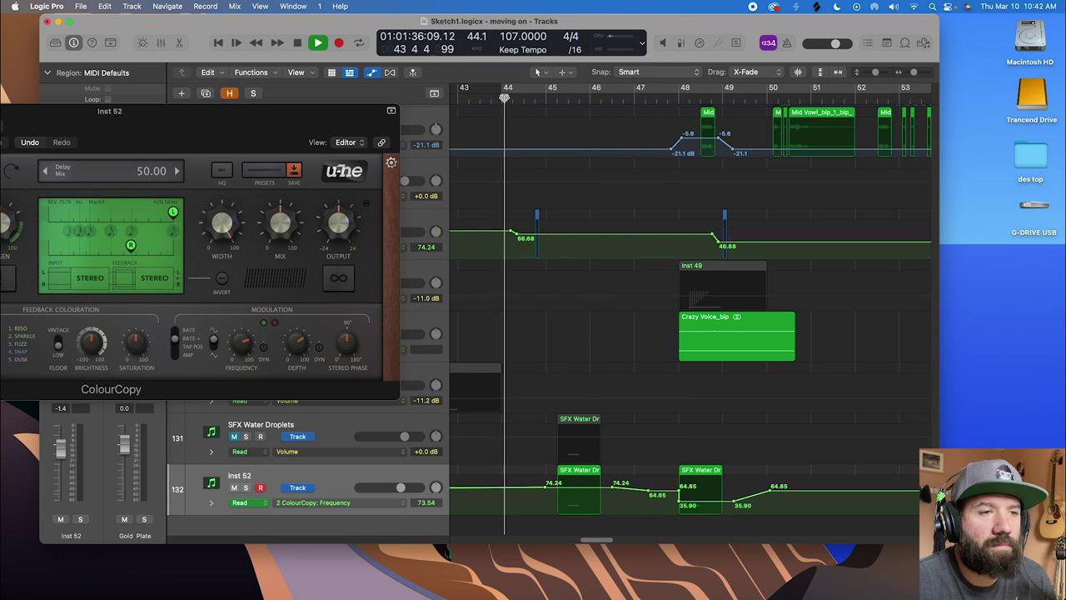
{"action": "key", "text": "space"}
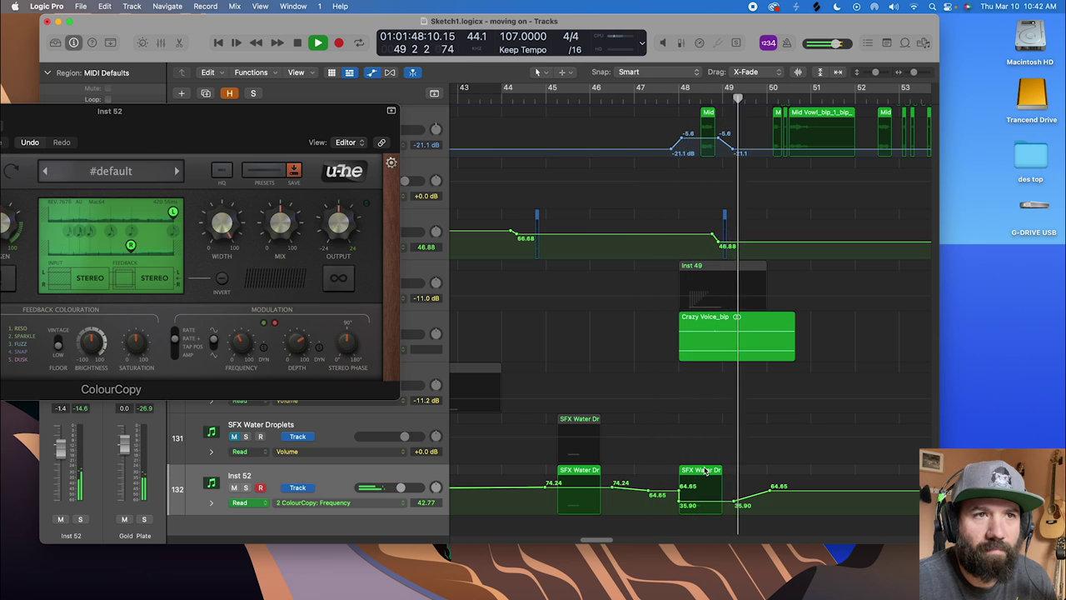
{"action": "key", "text": "space"}
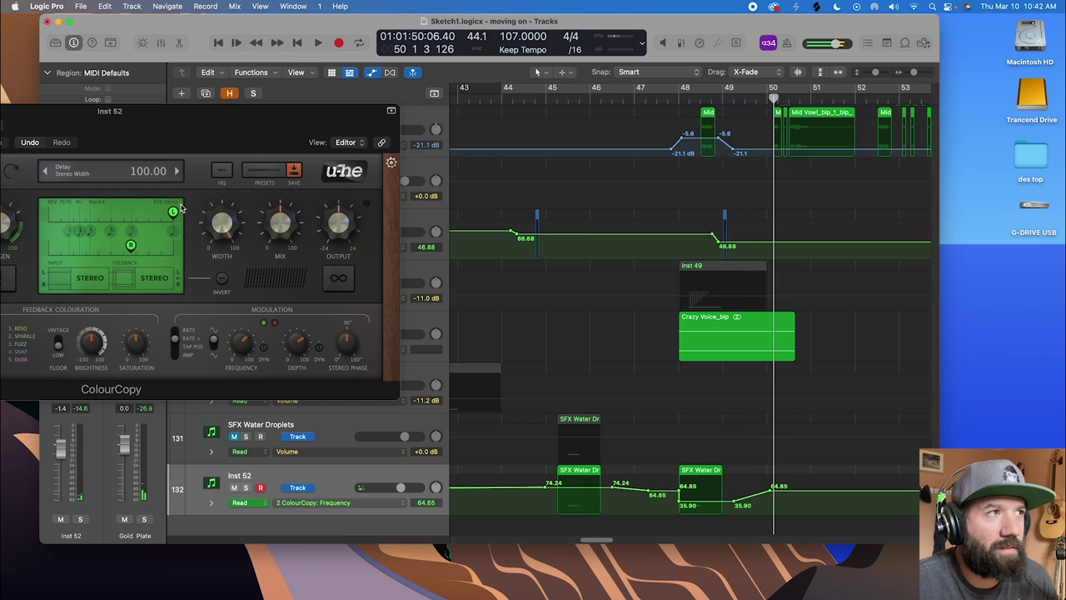
{"action": "left_click_drag", "start_coordinate": [166, 125], "coordinate": [604, 78]}
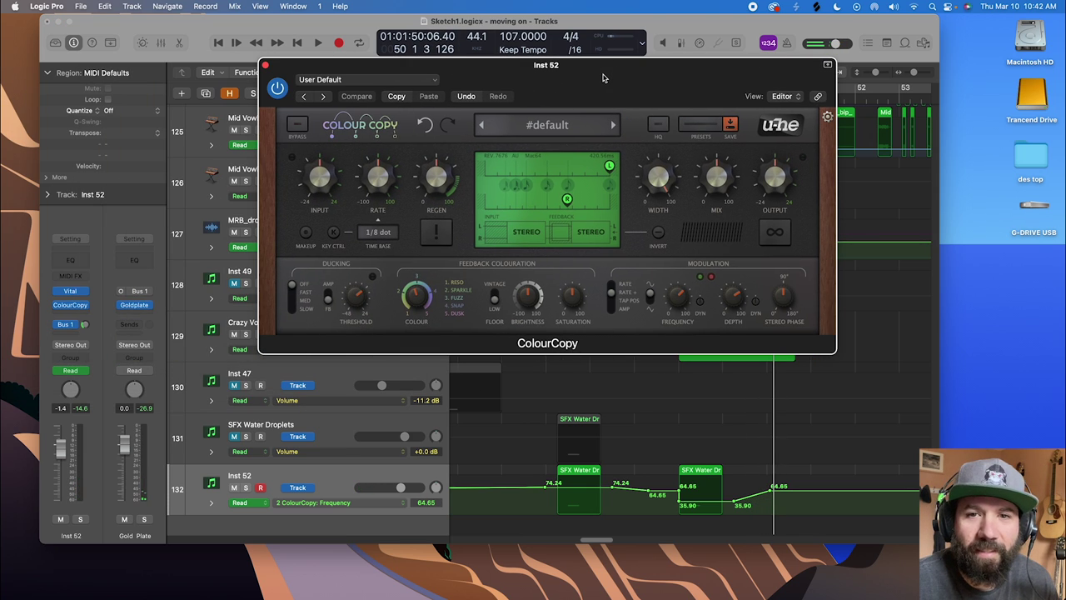